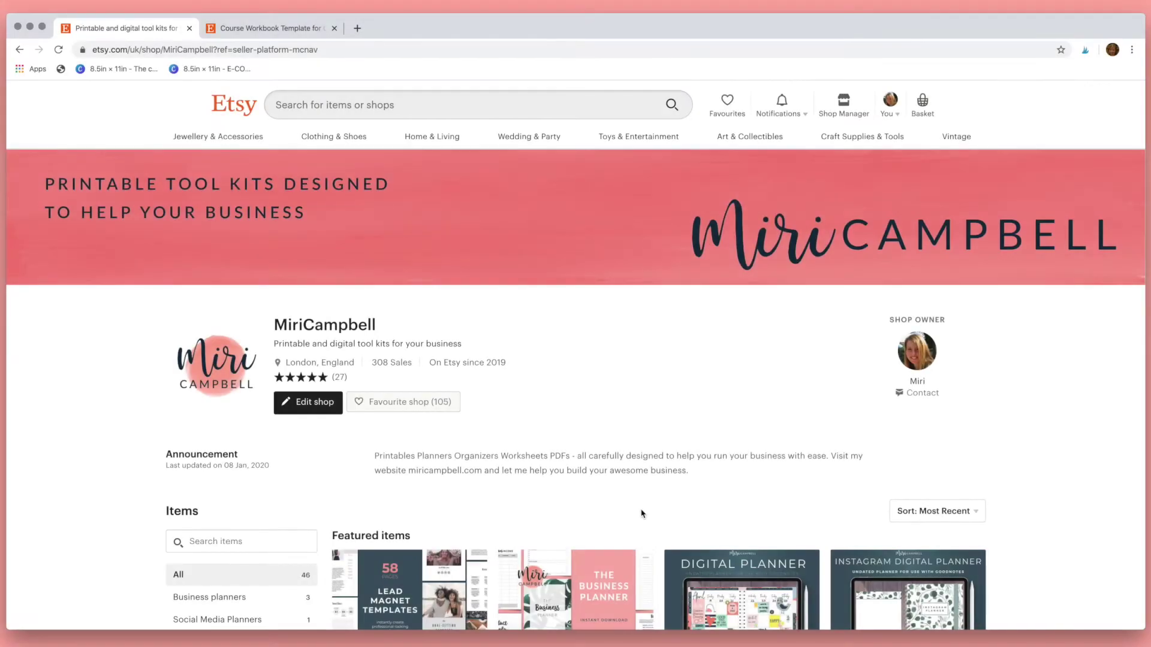
- Scroll down the Etsy shop page to the Course Workbook Template for Canva listing
{"action": "scroll", "coordinate": [641, 514], "scroll_direction": "down", "scroll_amount": 3}
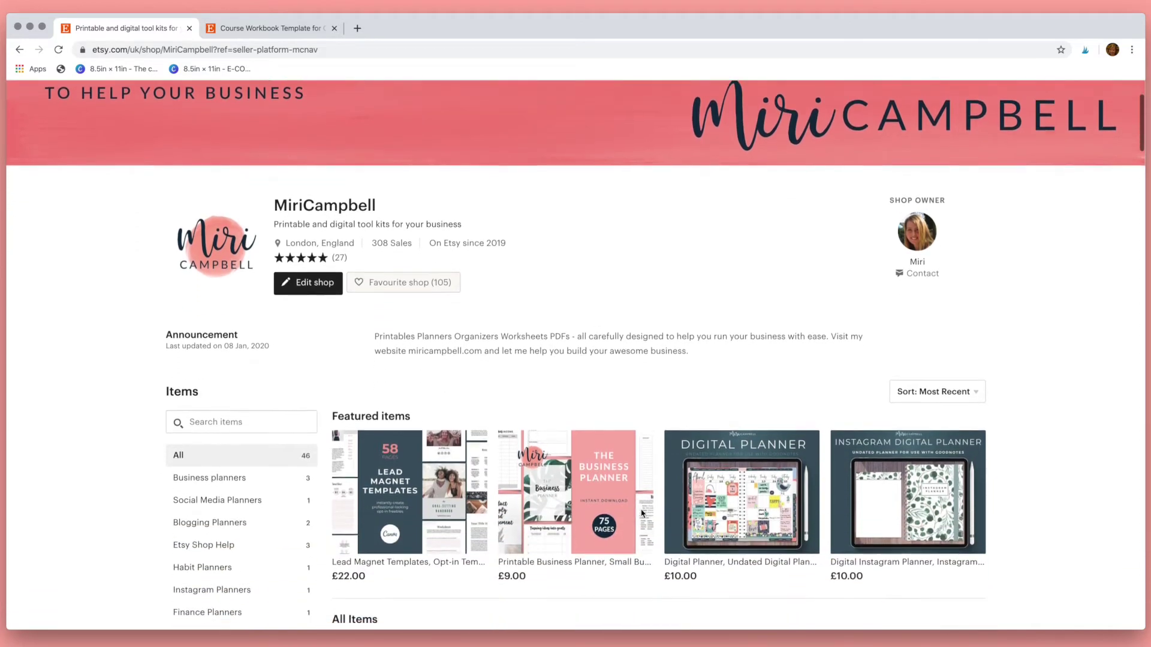
{"action": "scroll", "coordinate": [1016, 543], "scroll_direction": "down", "scroll_amount": 5}
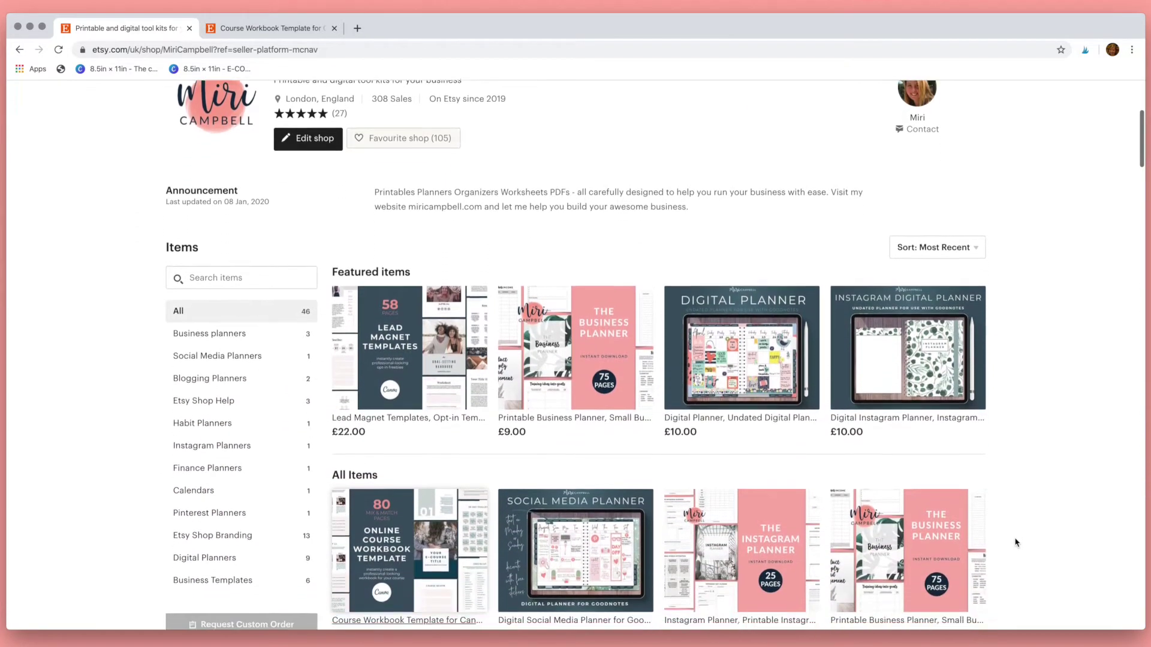
{"action": "scroll", "coordinate": [1016, 543], "scroll_direction": "down", "scroll_amount": 3}
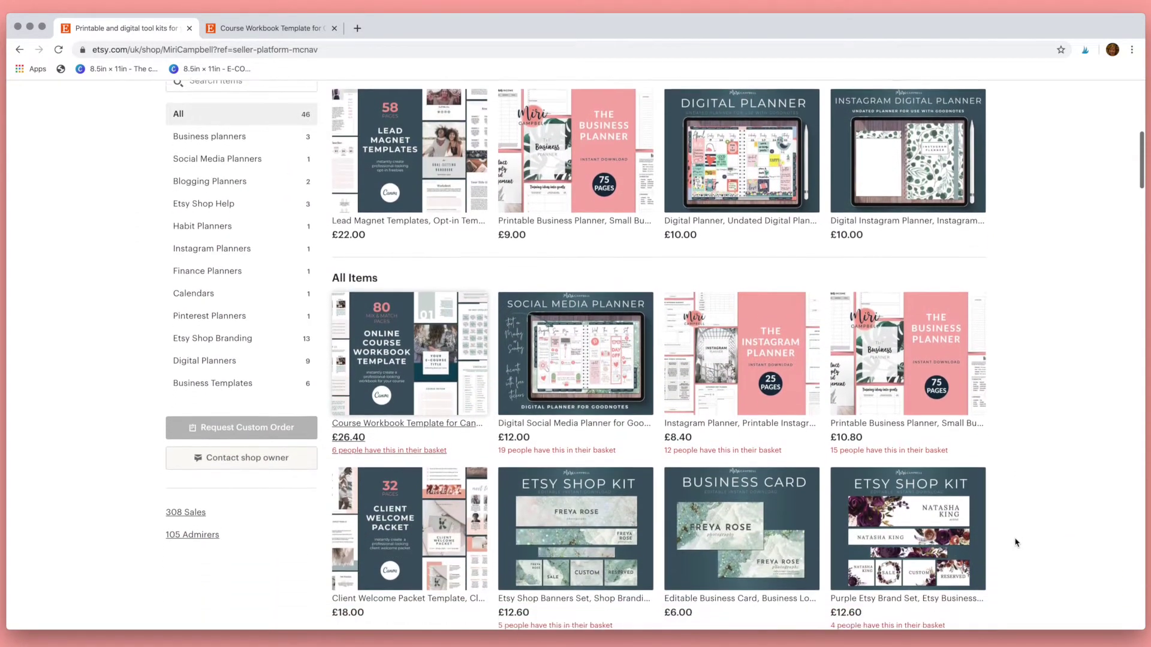
{"action": "scroll", "coordinate": [1016, 543], "scroll_direction": "down", "scroll_amount": 3}
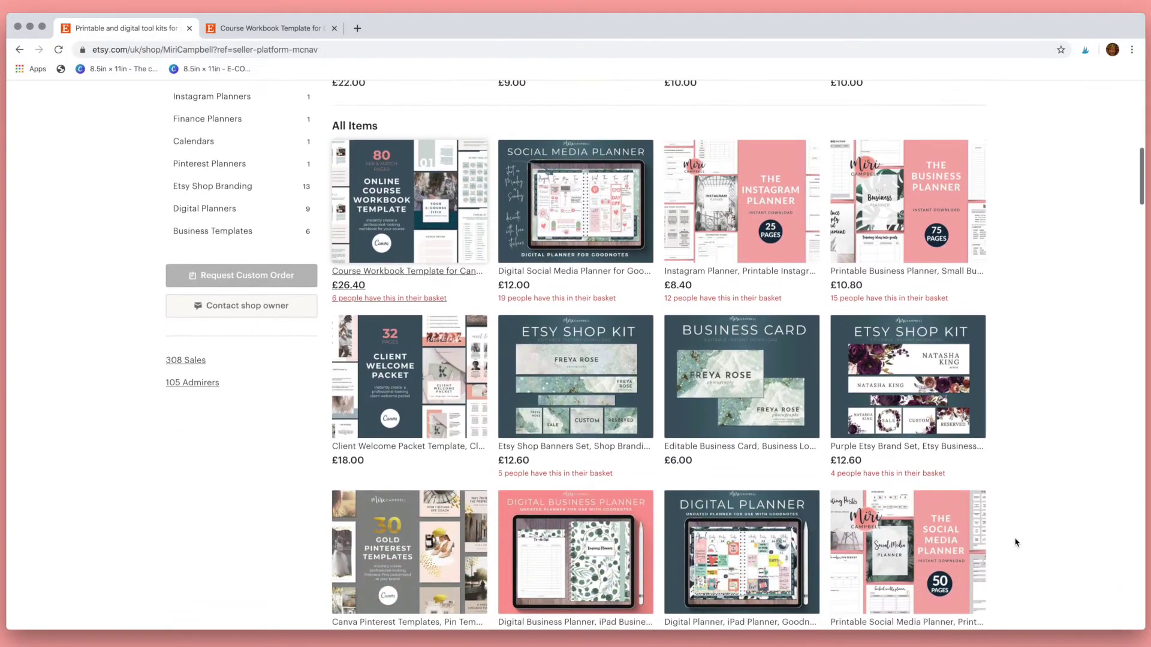
{"action": "scroll", "coordinate": [1014, 539], "scroll_direction": "down", "scroll_amount": 2}
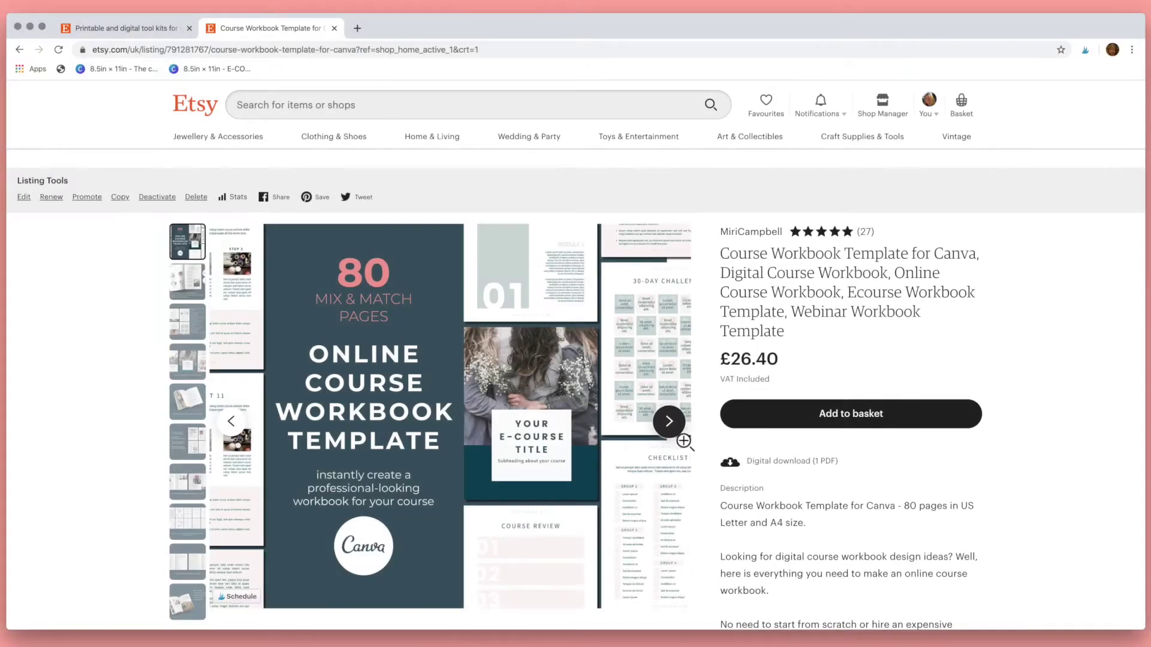
- Step through every preview image, including outline, worksheets, charts and trackers, back to the cover
{"action": "left_click", "coordinate": [670, 422]}
{"action": "left_click", "coordinate": [670, 422]}
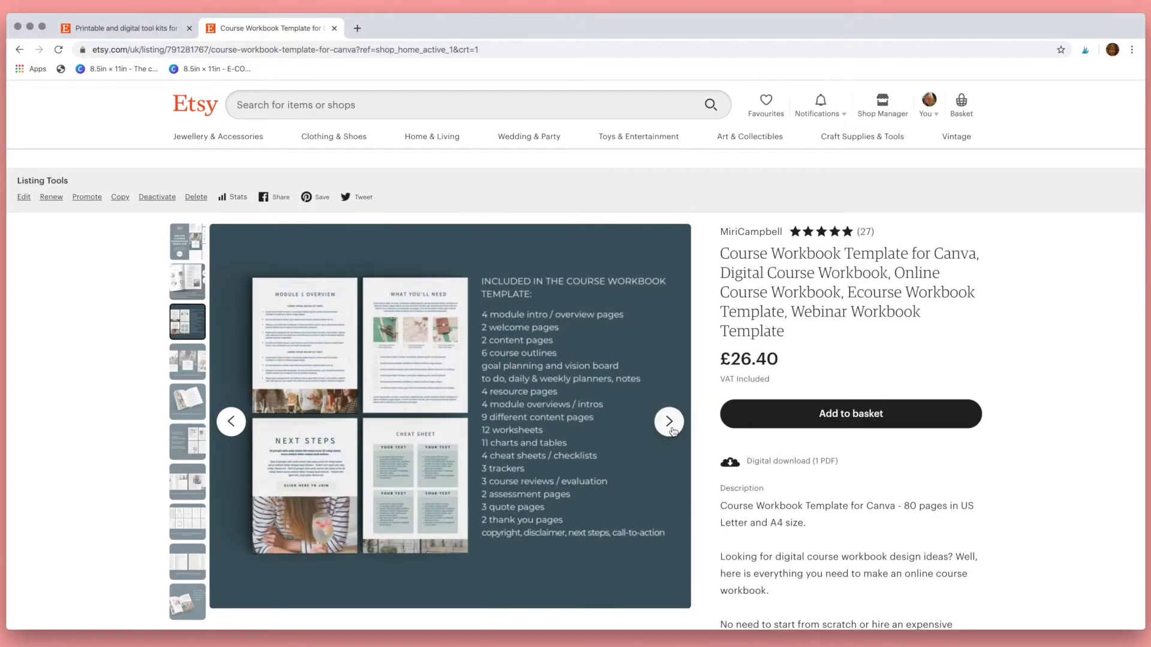
{"action": "left_click", "coordinate": [669, 422]}
{"action": "left_click", "coordinate": [669, 422]}
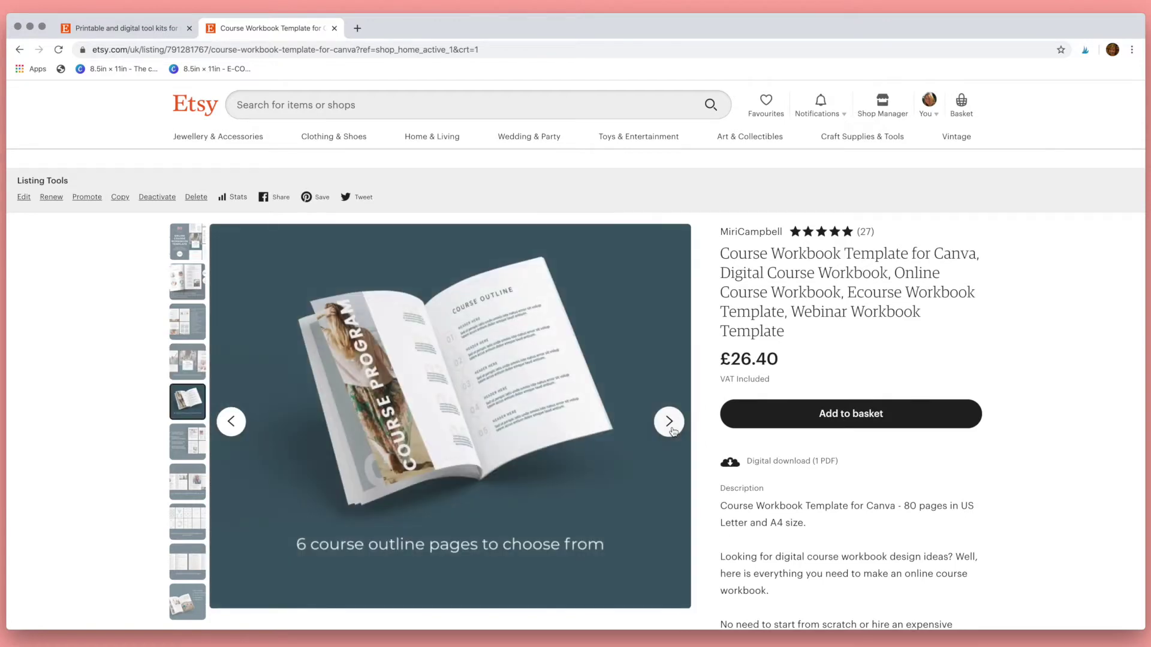
{"action": "left_click", "coordinate": [670, 423]}
{"action": "left_click", "coordinate": [669, 423]}
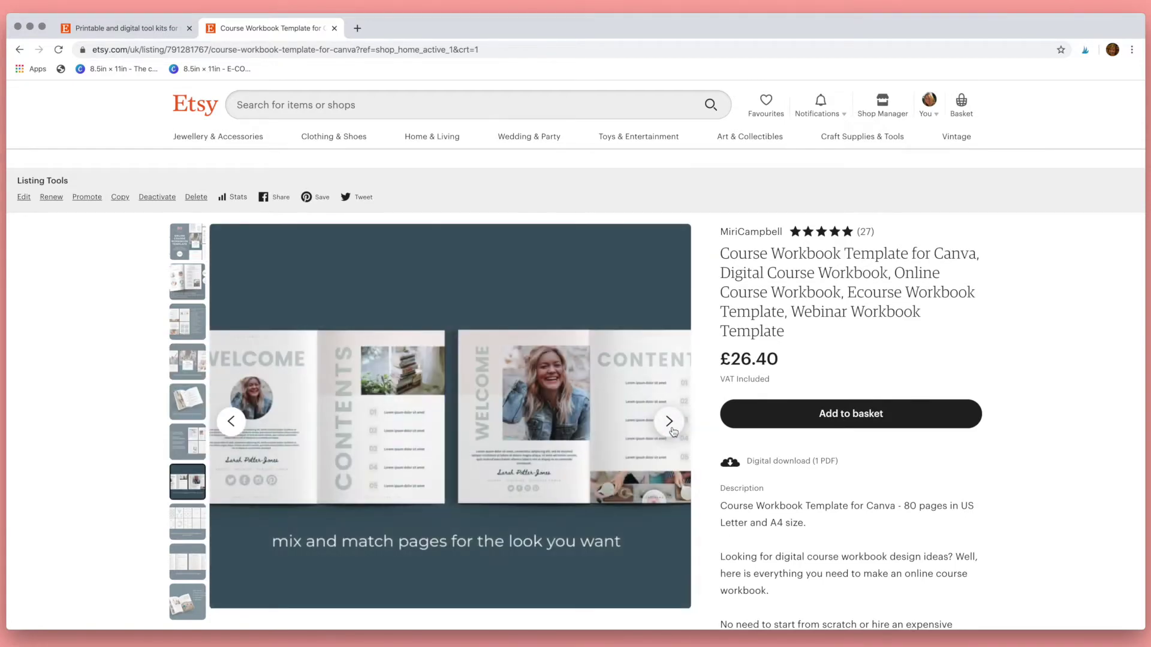
{"action": "left_click", "coordinate": [669, 423]}
{"action": "left_click", "coordinate": [670, 422]}
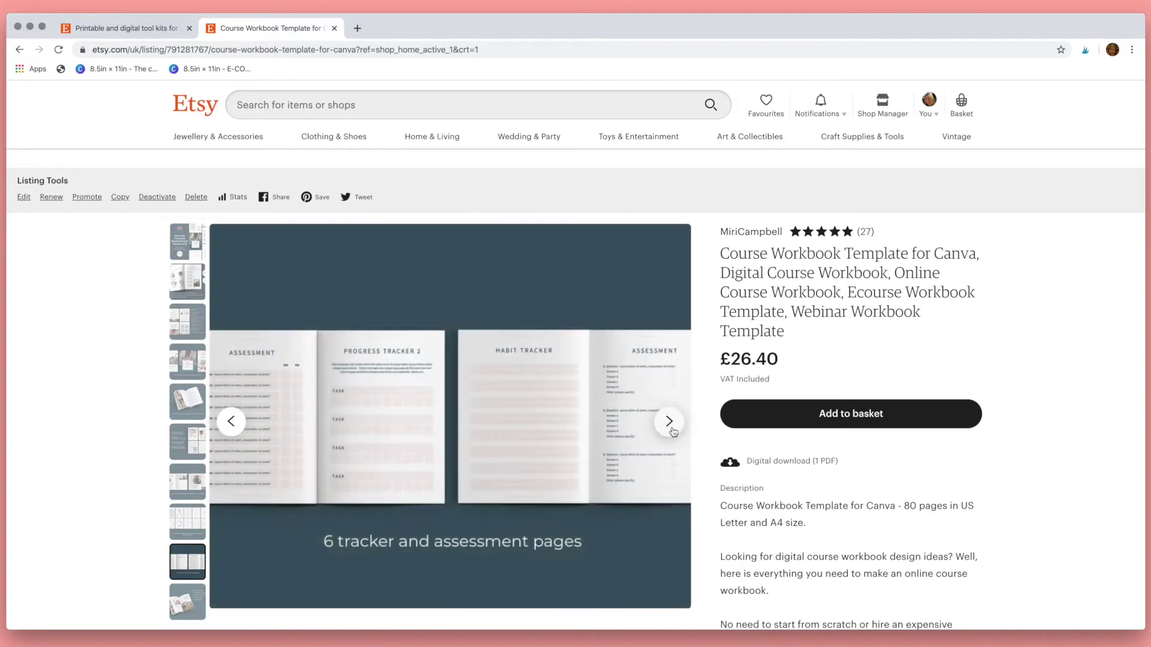
{"action": "left_click", "coordinate": [670, 422]}
{"action": "left_click", "coordinate": [670, 423]}
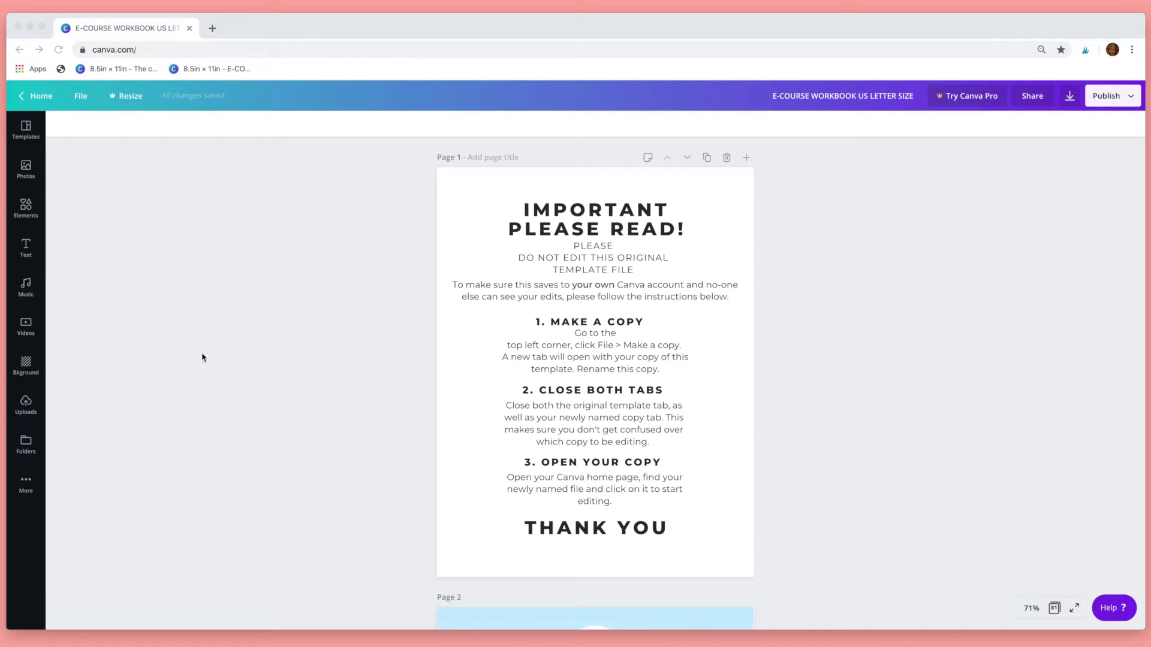
- Make a copy of the workbook template and prefix its title with 'My'
{"action": "left_click", "coordinate": [81, 96]}
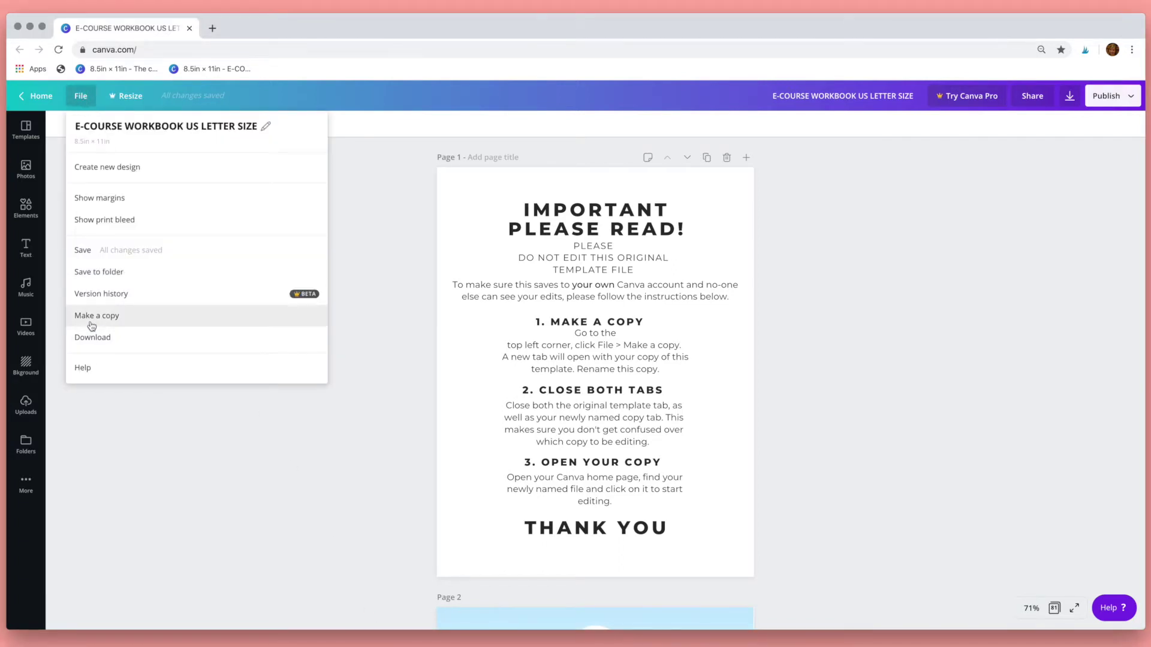
{"action": "left_click", "coordinate": [92, 317]}
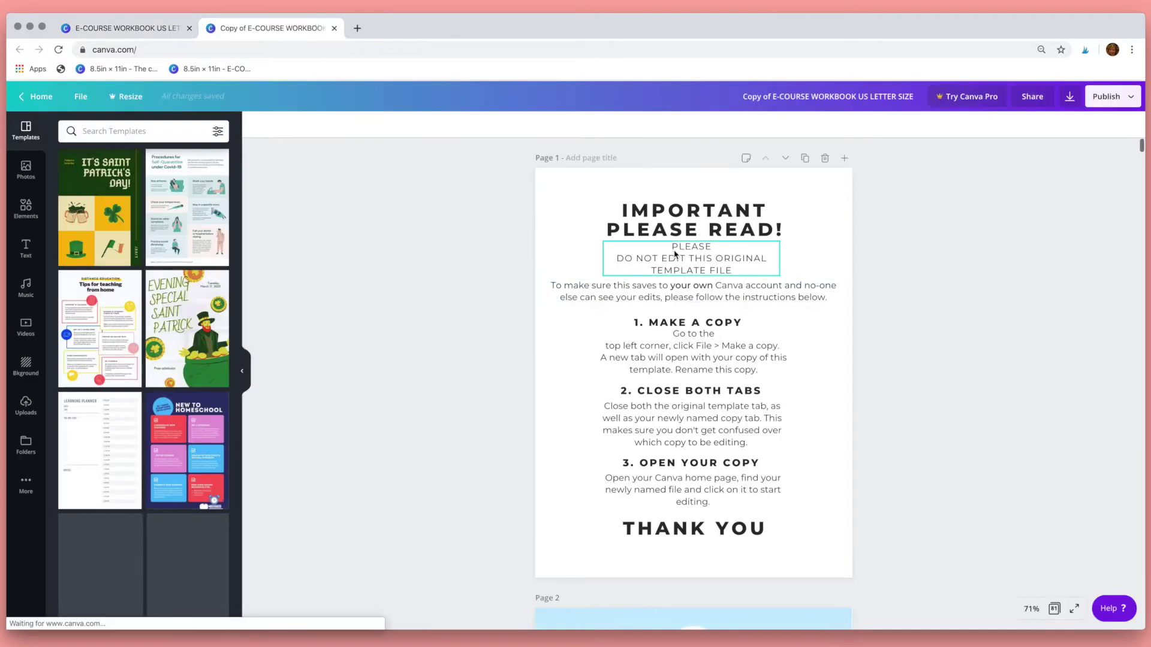
{"action": "left_click", "coordinate": [744, 97]}
{"action": "type", "text": "My"}
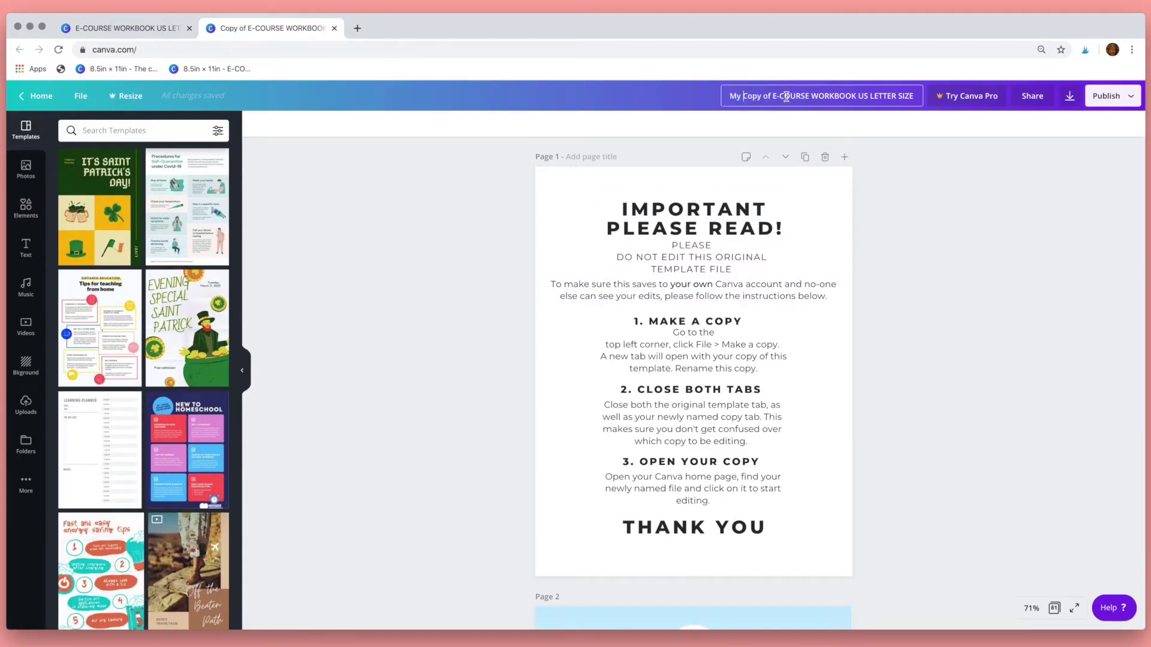
- Close the original template tab and confirm the copy shows as saved
{"action": "left_click", "coordinate": [138, 35]}
{"action": "left_click", "coordinate": [189, 29]}
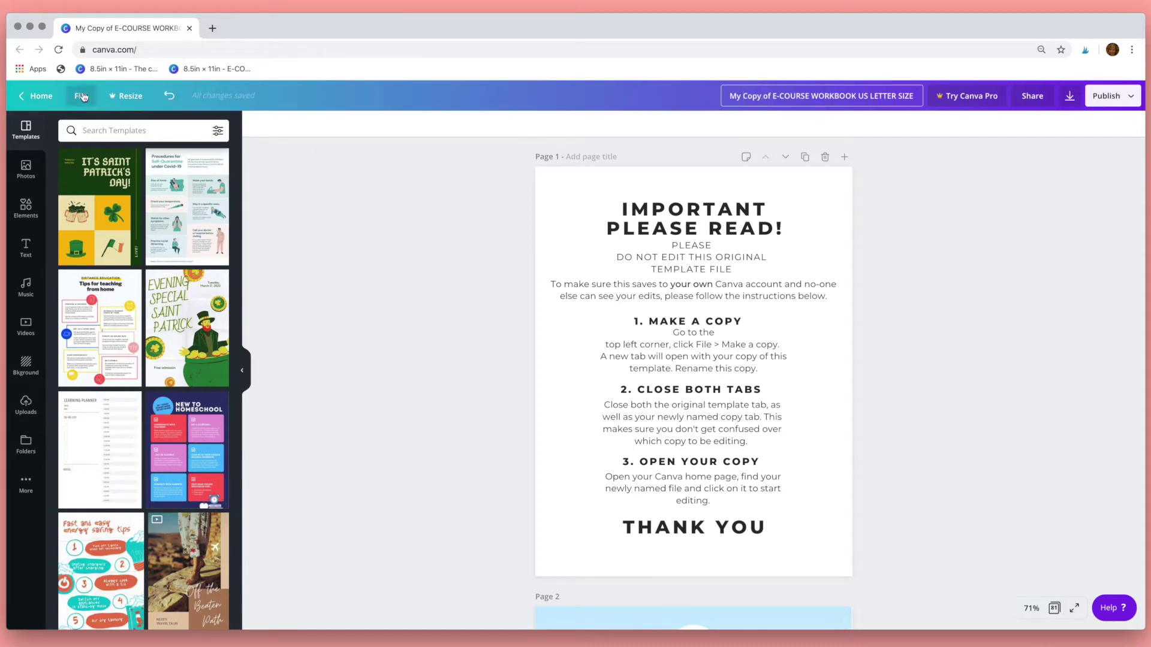
{"action": "left_click", "coordinate": [81, 96]}
- Delete the instructions page, hide the Templates panel, and bring up the Photos library
{"action": "left_click", "coordinate": [100, 253]}
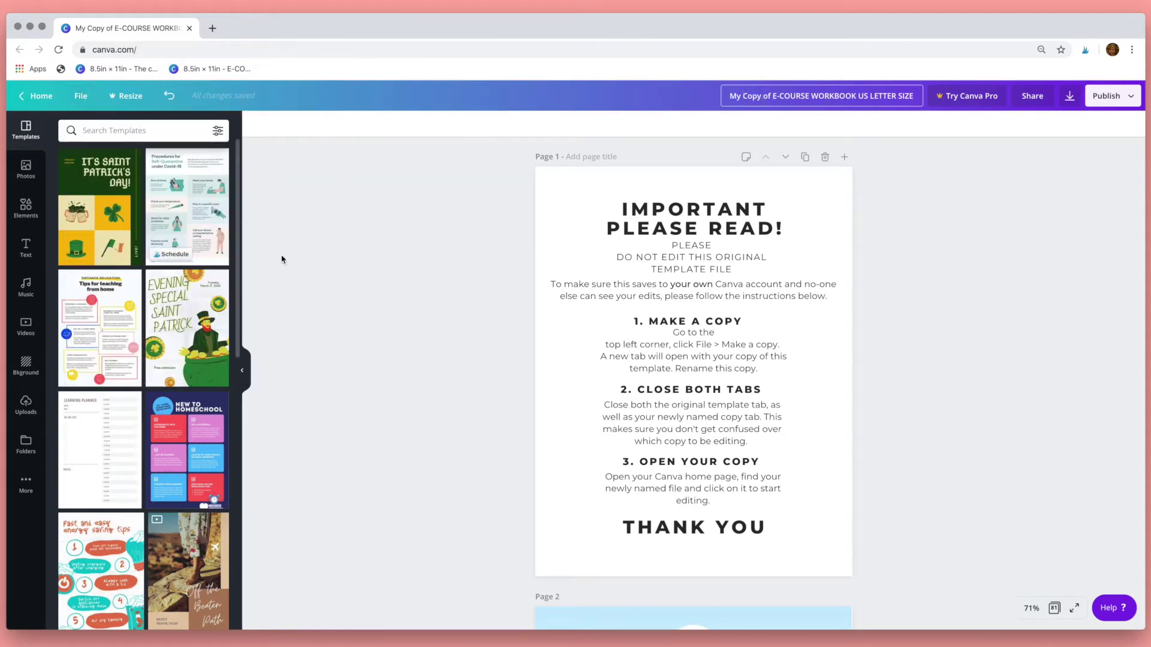
{"action": "left_click", "coordinate": [825, 156]}
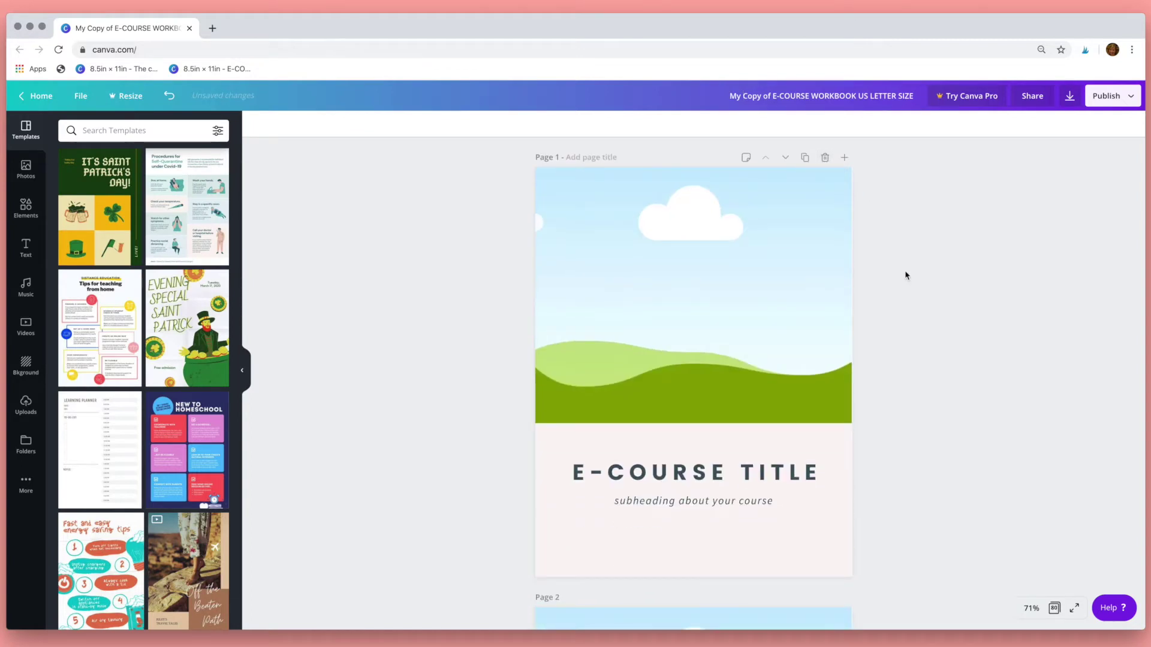
{"action": "left_click", "coordinate": [243, 372]}
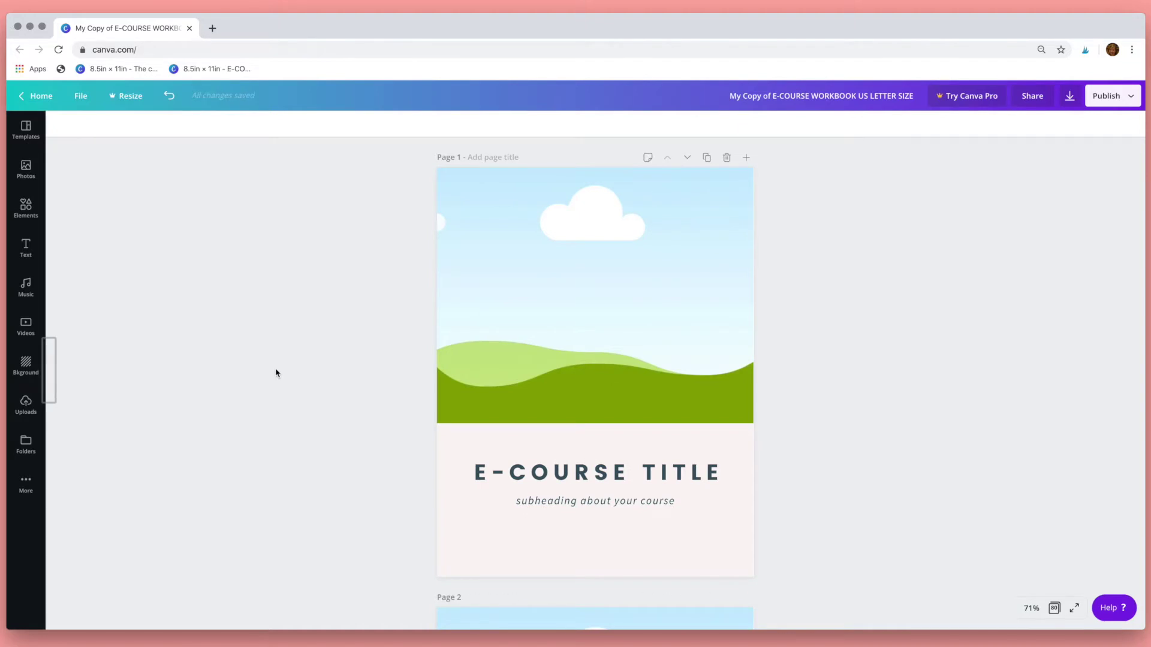
{"action": "scroll", "coordinate": [276, 373], "scroll_direction": "down", "scroll_amount": 10}
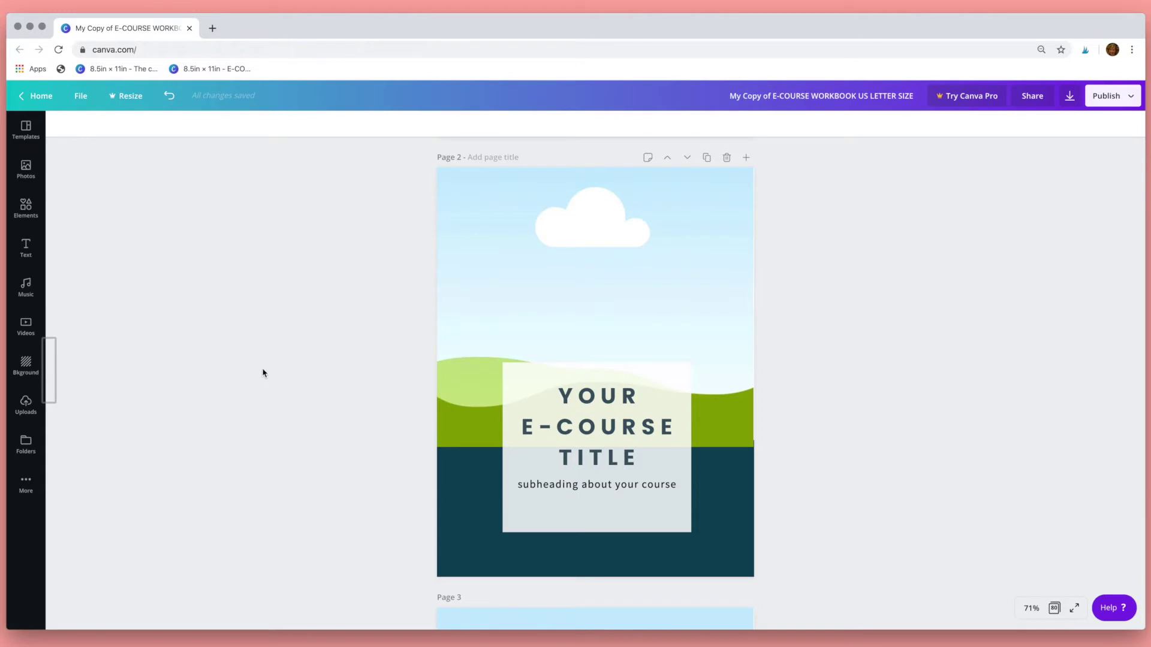
{"action": "left_click", "coordinate": [24, 169]}
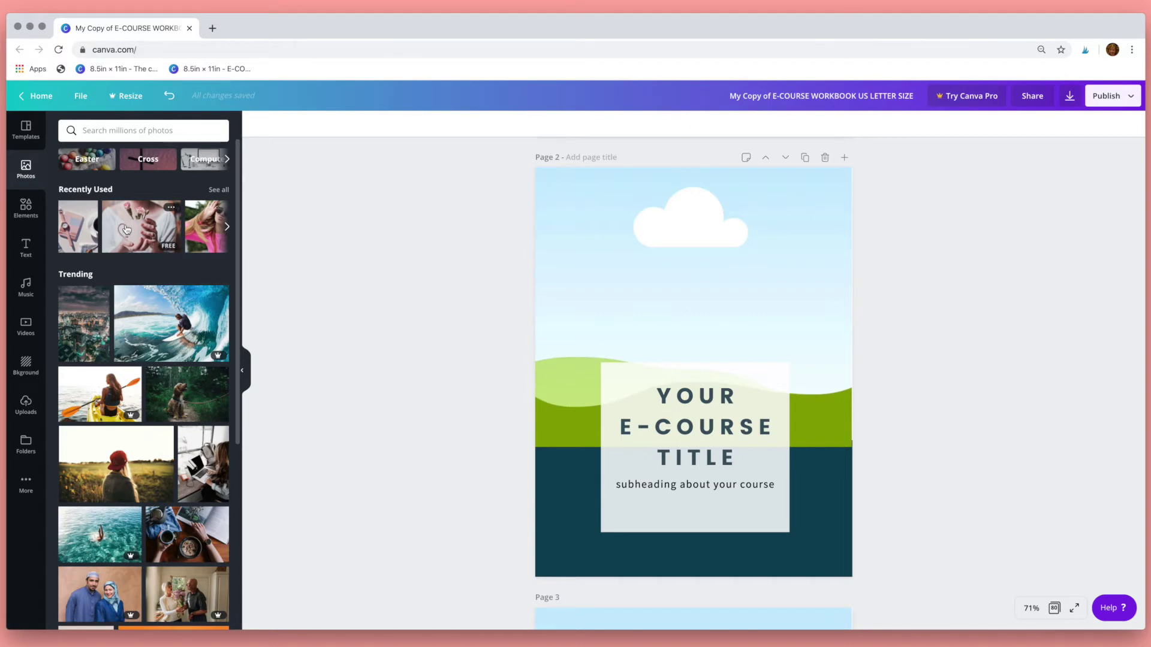
- Drop the mug-and-carnations photo into page 2's picture and shift it right within its frame
{"action": "left_click_drag", "start_coordinate": [126, 229], "coordinate": [550, 279]}
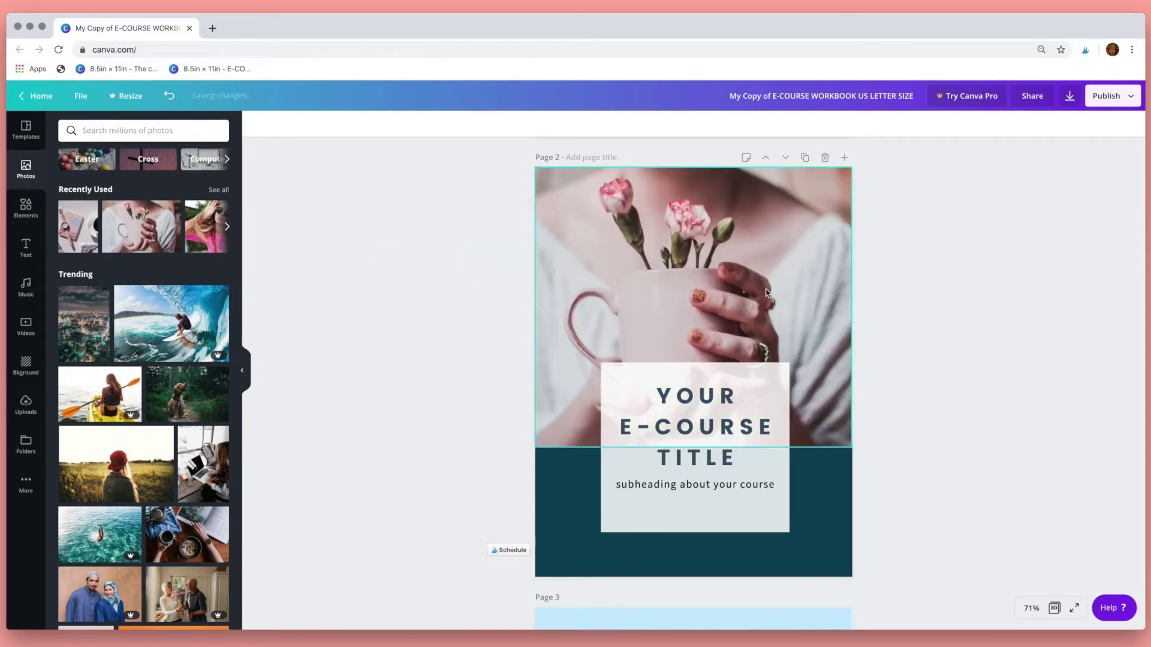
{"action": "double_click", "coordinate": [713, 289]}
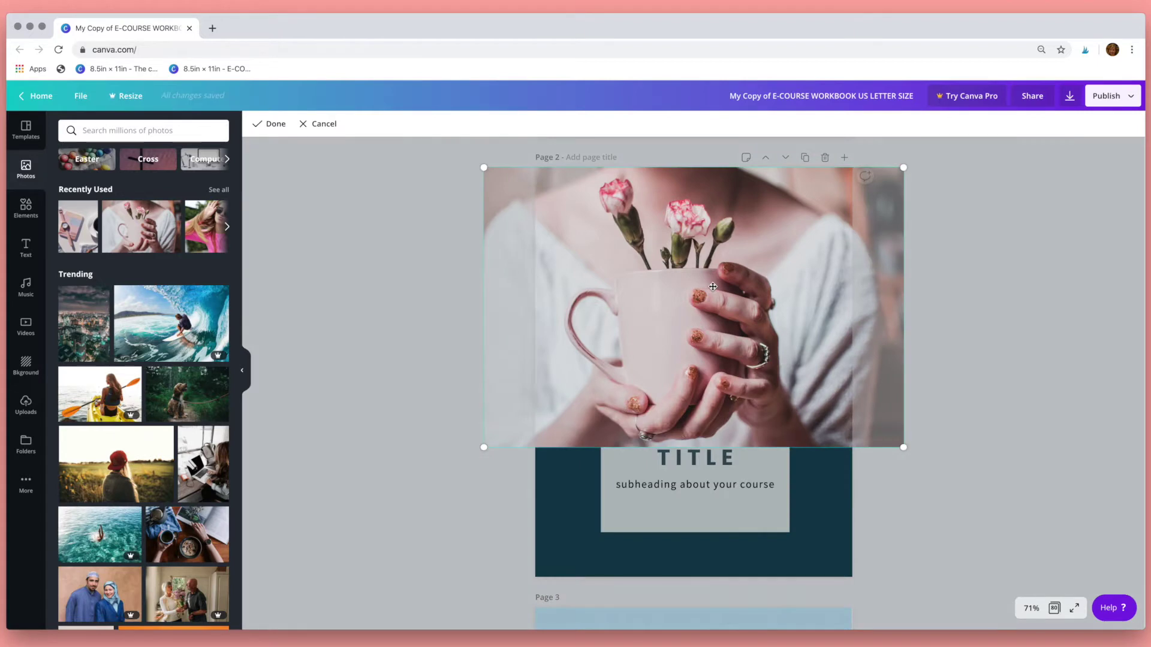
{"action": "mouse_move", "coordinate": [719, 287]}
{"action": "left_mouse_down"}
{"action": "mouse_move", "coordinate": [747, 287]}
{"action": "mouse_move", "coordinate": [725, 286]}
{"action": "left_mouse_up"}
{"action": "left_click", "coordinate": [455, 278]}
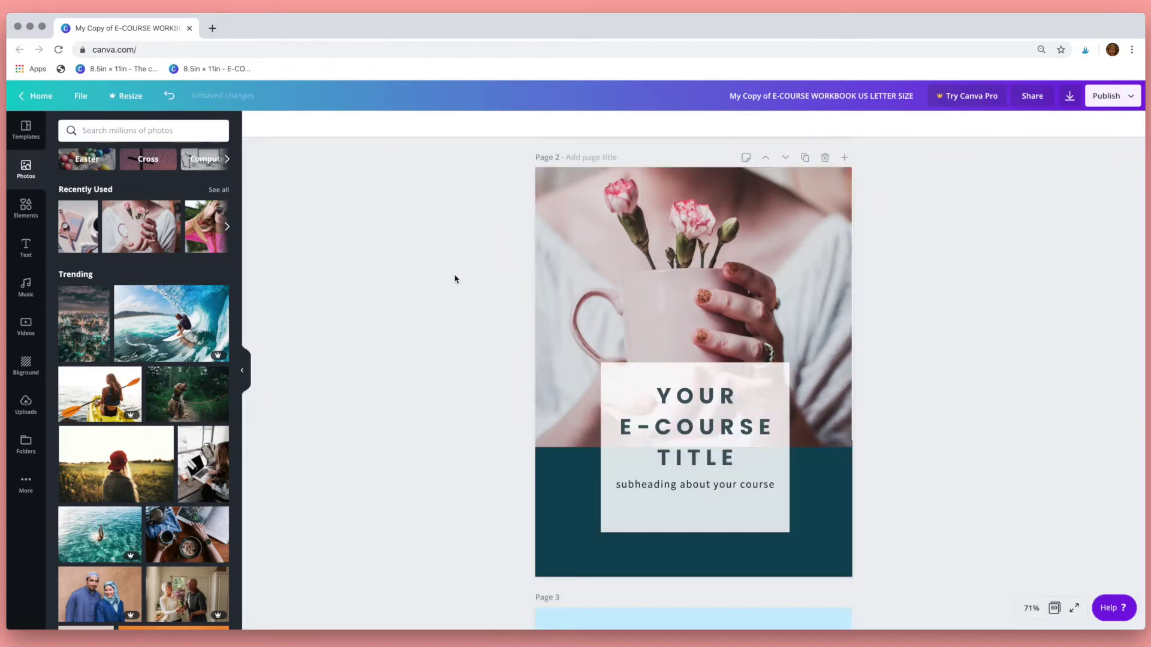
{"action": "left_click", "coordinate": [668, 401]}
- Set the whole title to League Gothic, size 56, with tighter letter spacing and line height
{"action": "double_click", "coordinate": [666, 399]}
{"action": "left_click_drag", "start_coordinate": [660, 398], "coordinate": [733, 468]}
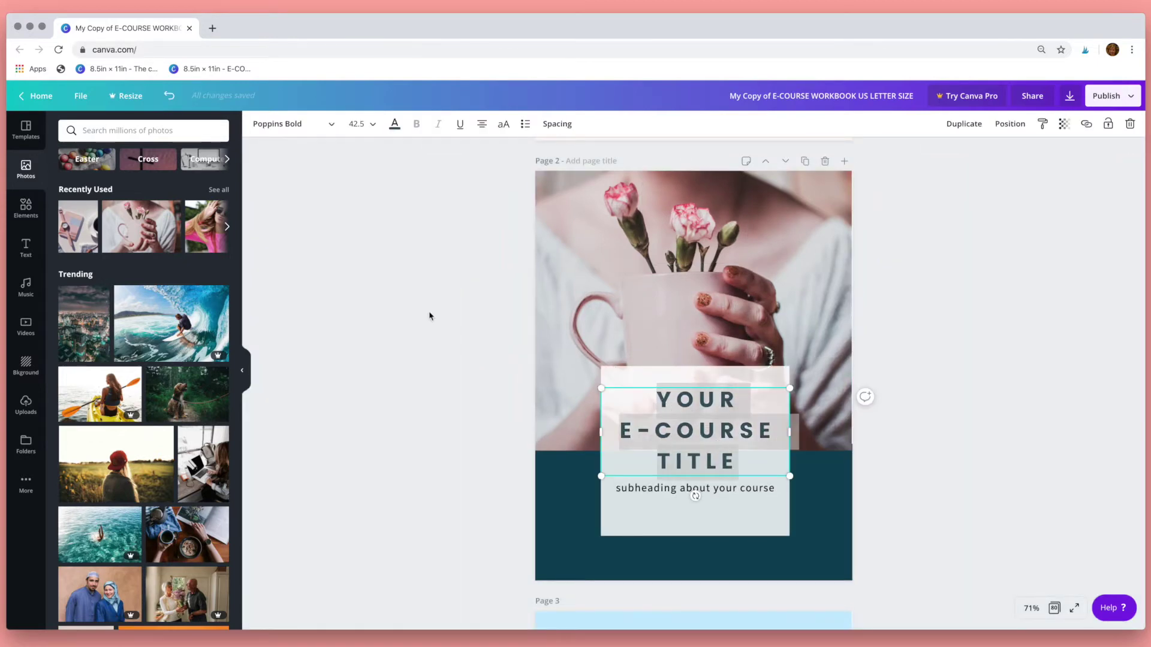
{"action": "left_click", "coordinate": [311, 136]}
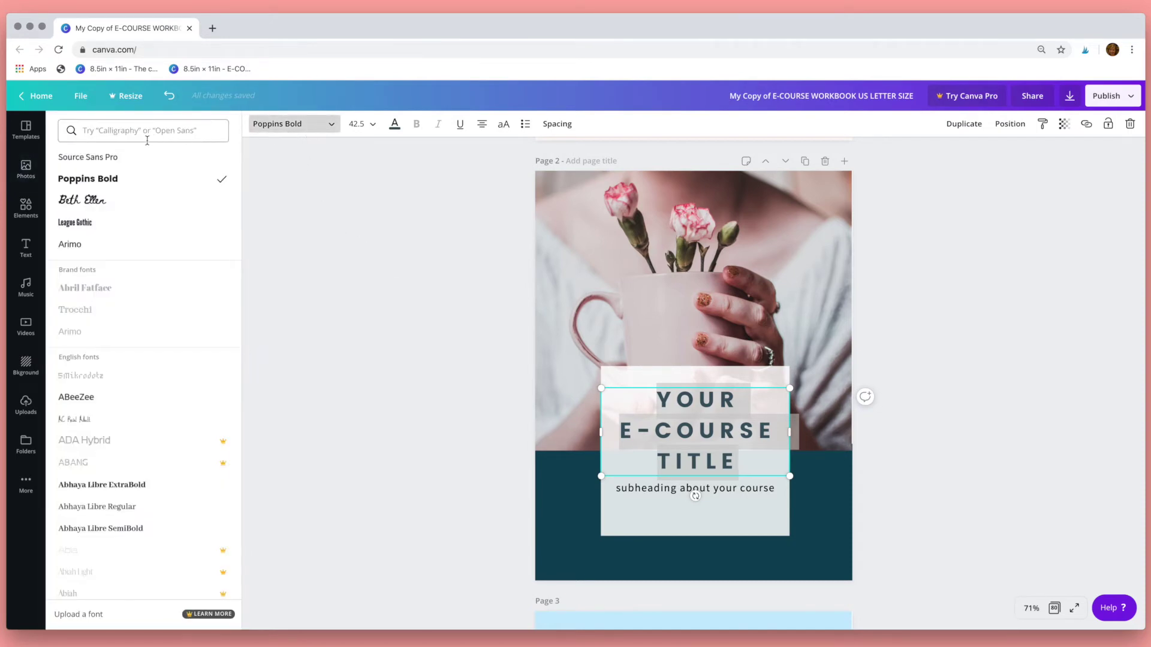
{"action": "left_click", "coordinate": [103, 228]}
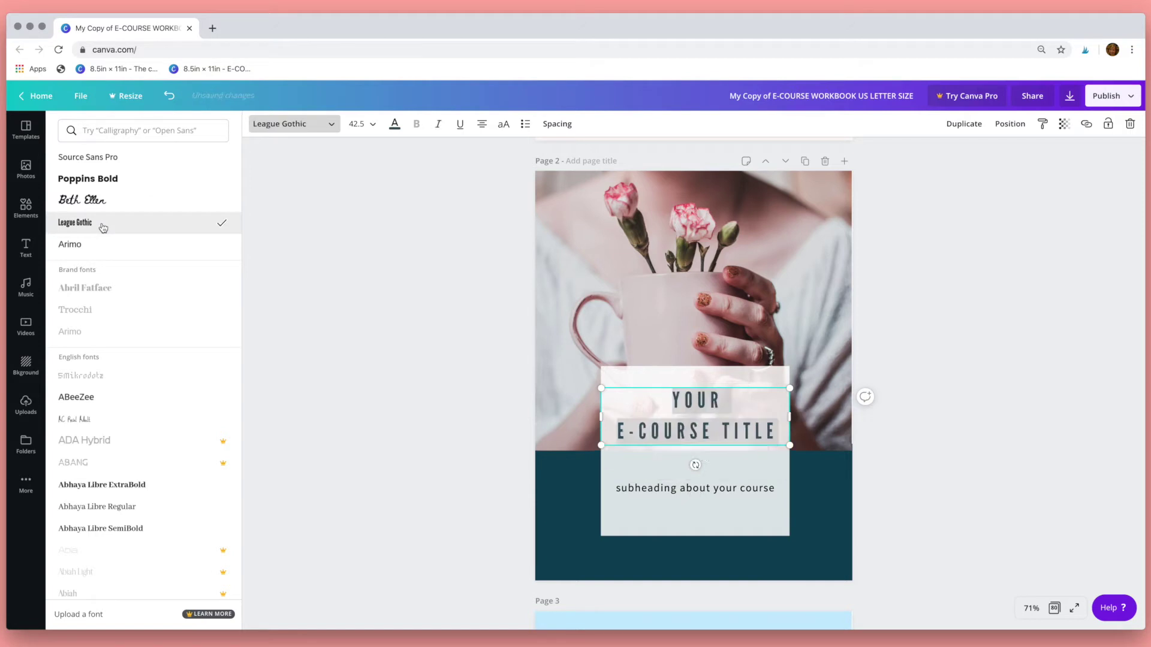
{"action": "left_click", "coordinate": [371, 124]}
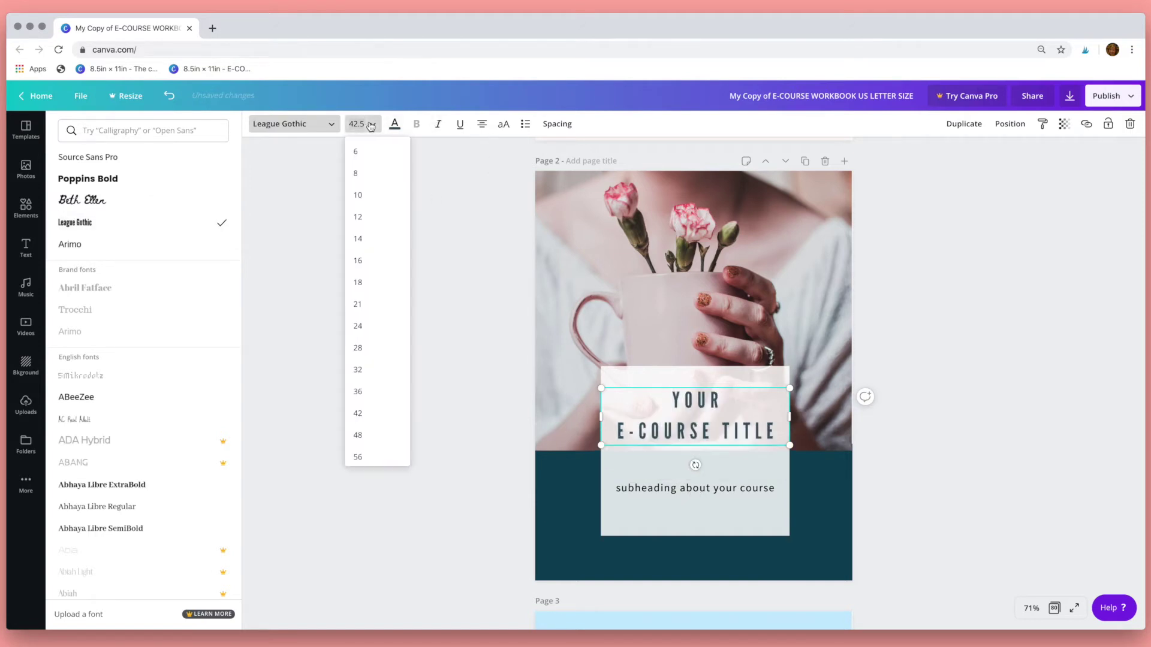
{"action": "left_click", "coordinate": [368, 459]}
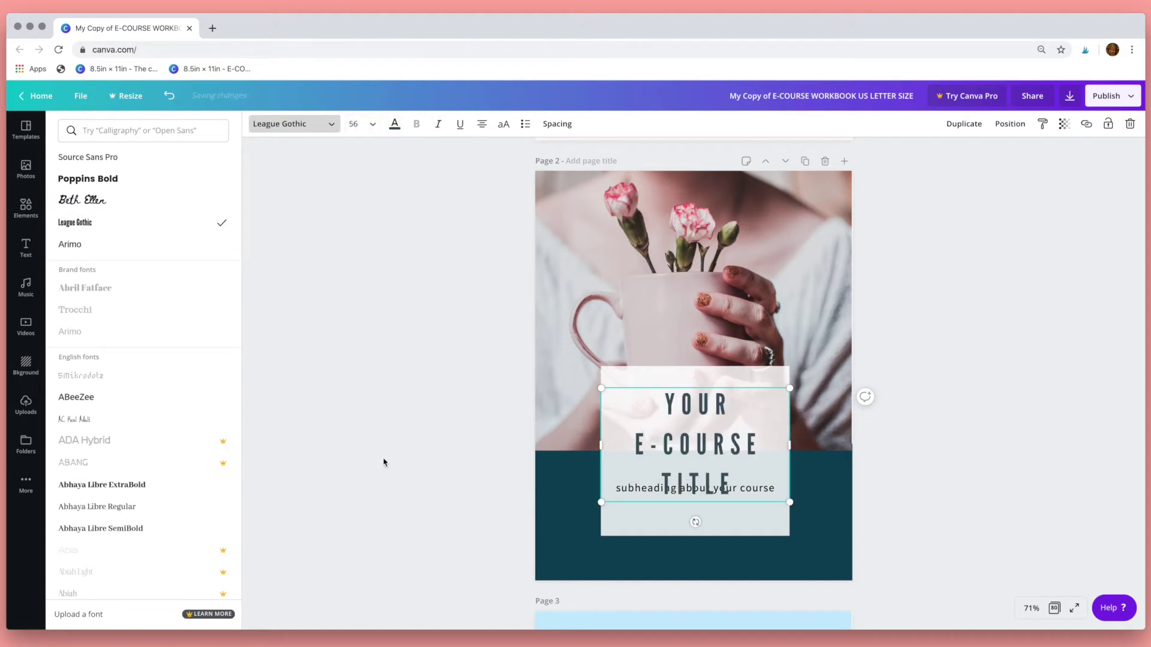
{"action": "left_click", "coordinate": [551, 127]}
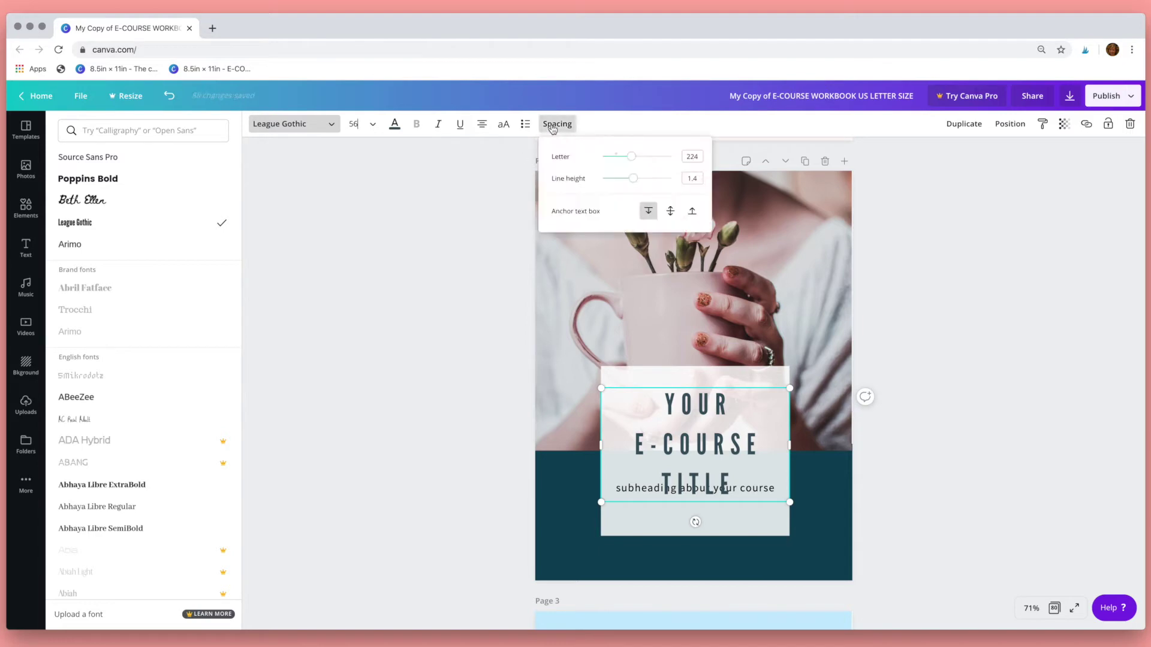
{"action": "left_click_drag", "start_coordinate": [626, 161], "coordinate": [621, 184]}
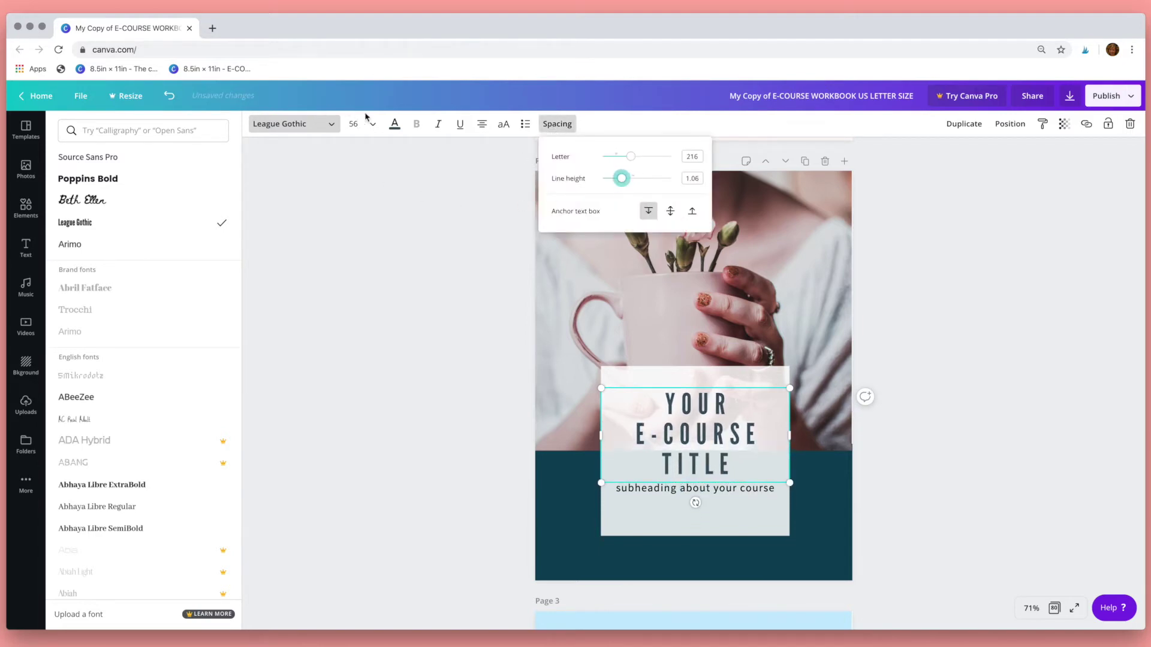
- Recolour the title salmon pink, then adjust its hue to a custom coral
{"action": "left_click", "coordinate": [395, 126]}
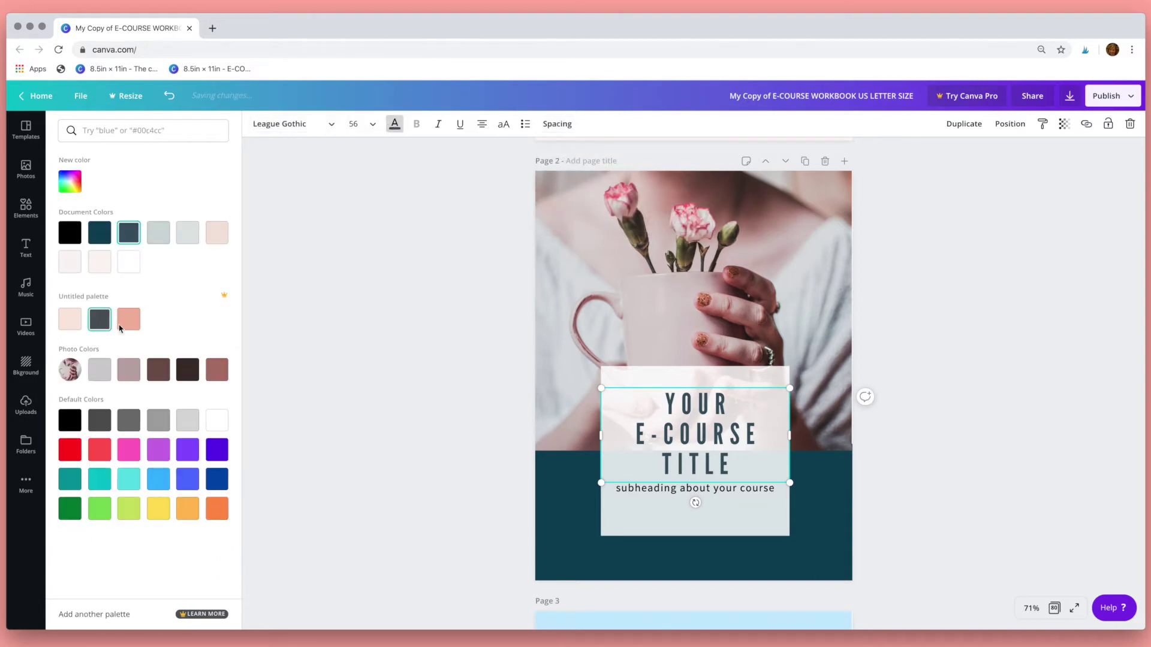
{"action": "left_click", "coordinate": [126, 326]}
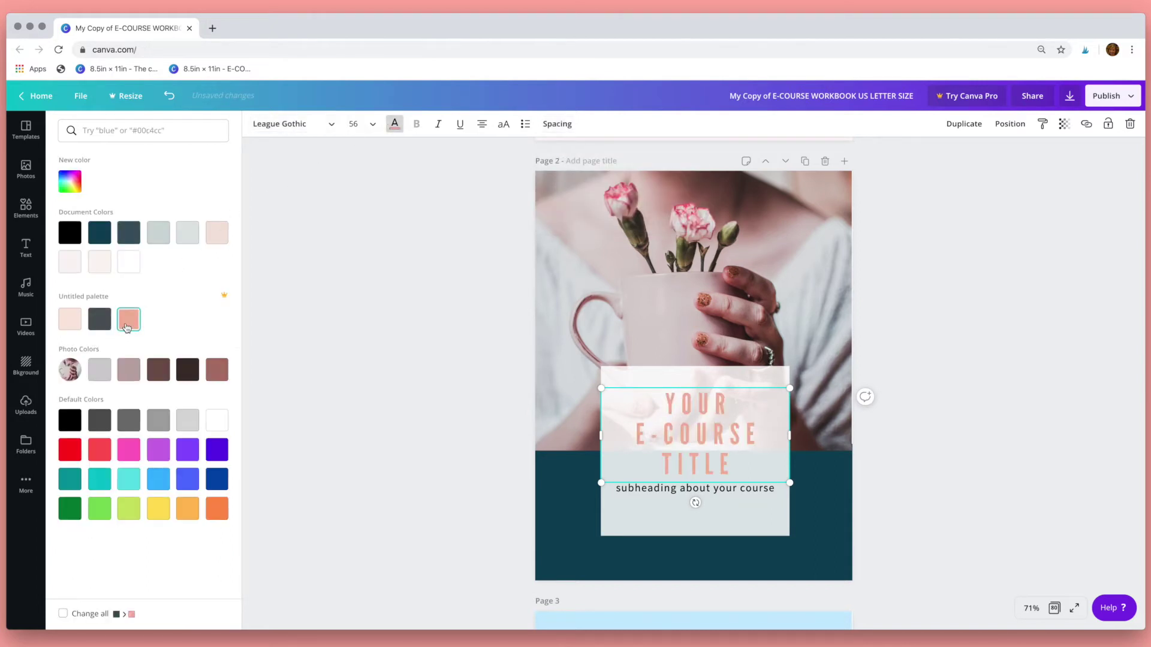
{"action": "left_click", "coordinate": [69, 181]}
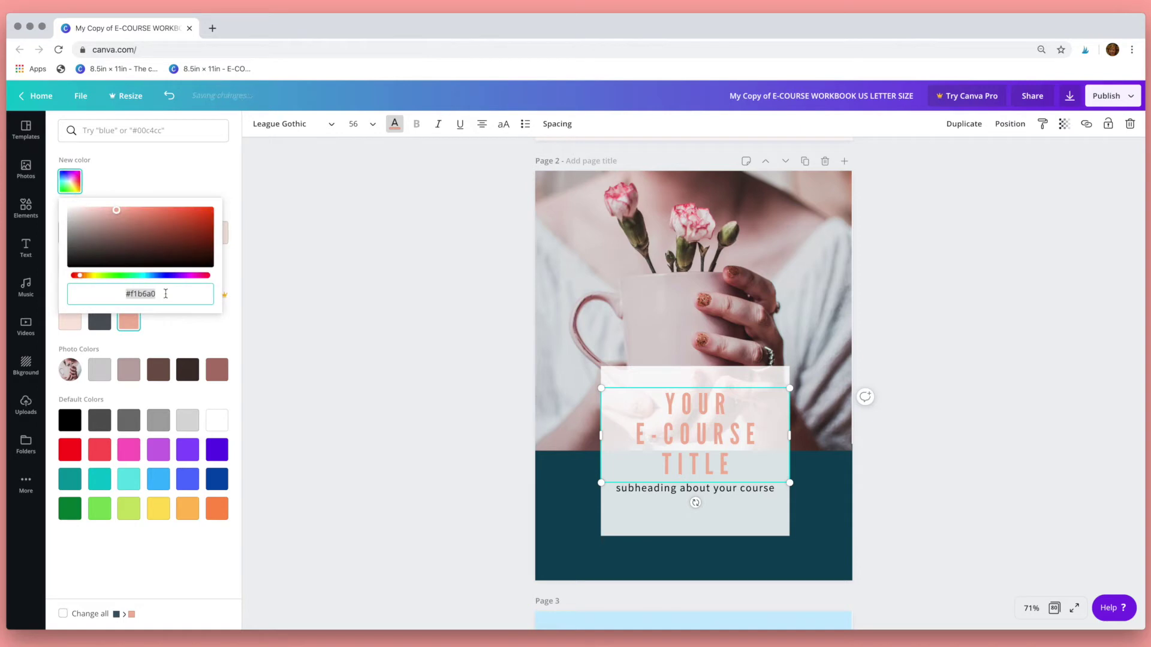
{"action": "mouse_move", "coordinate": [80, 275]}
{"action": "left_mouse_down"}
{"action": "mouse_move", "coordinate": [99, 275]}
{"action": "mouse_move", "coordinate": [75, 276]}
{"action": "left_mouse_up"}
{"action": "left_click", "coordinate": [137, 296]}
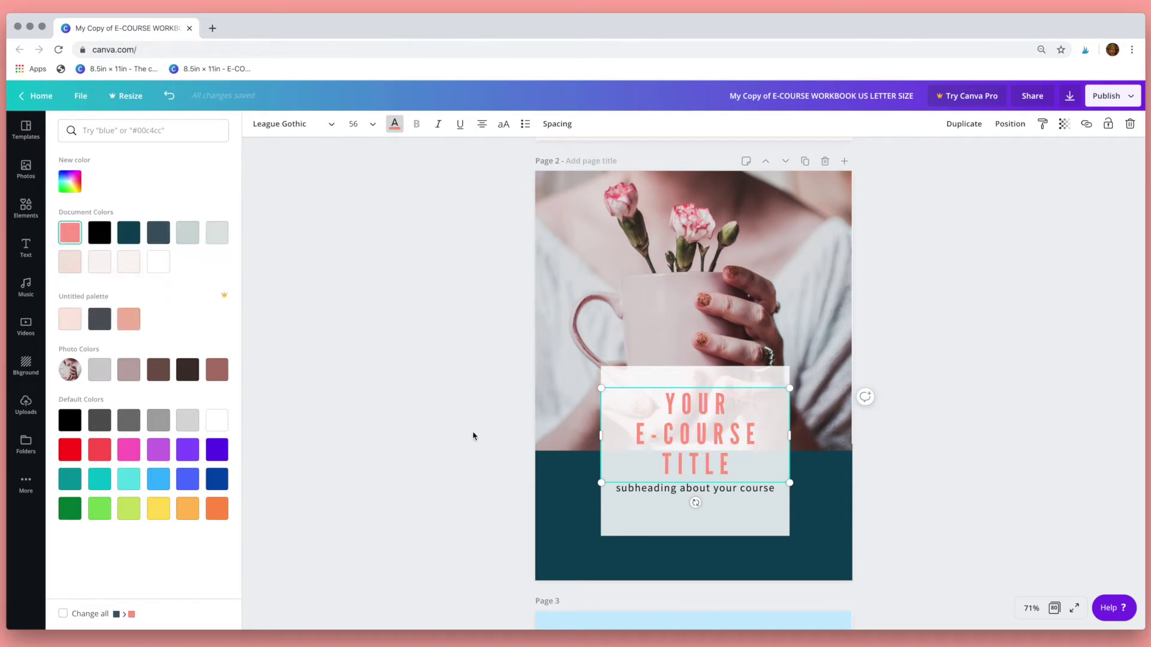
{"action": "left_click", "coordinate": [553, 468]}
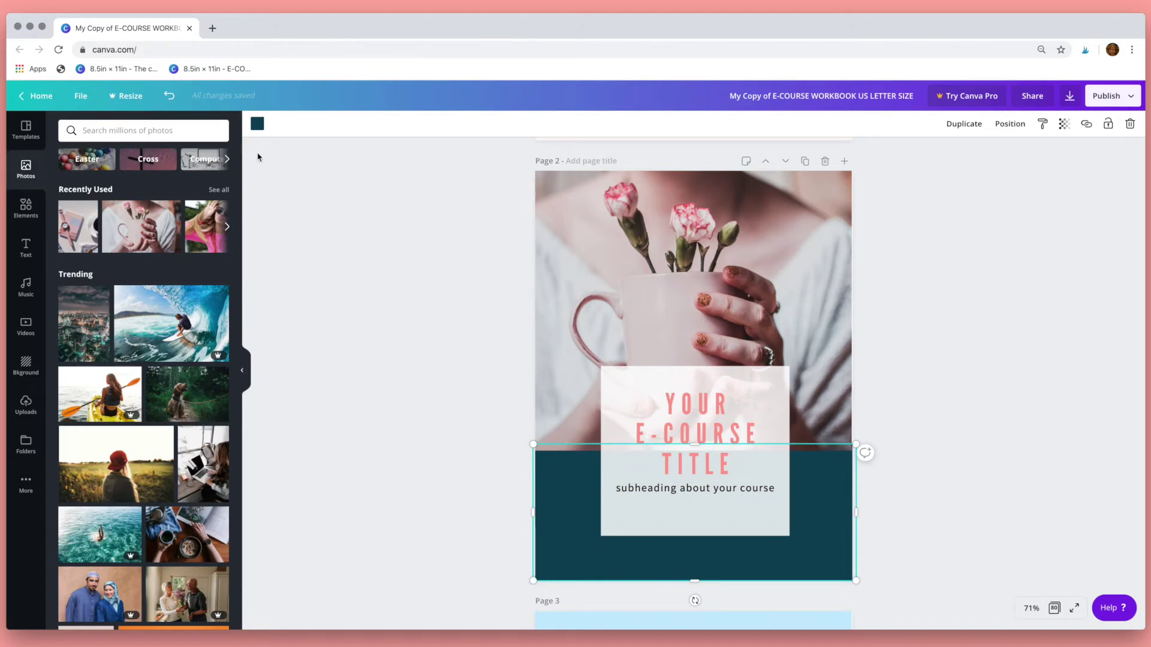
- Fill page 2's teal bottom band with the title's coral, then select page 3's background
{"action": "left_click", "coordinate": [258, 124]}
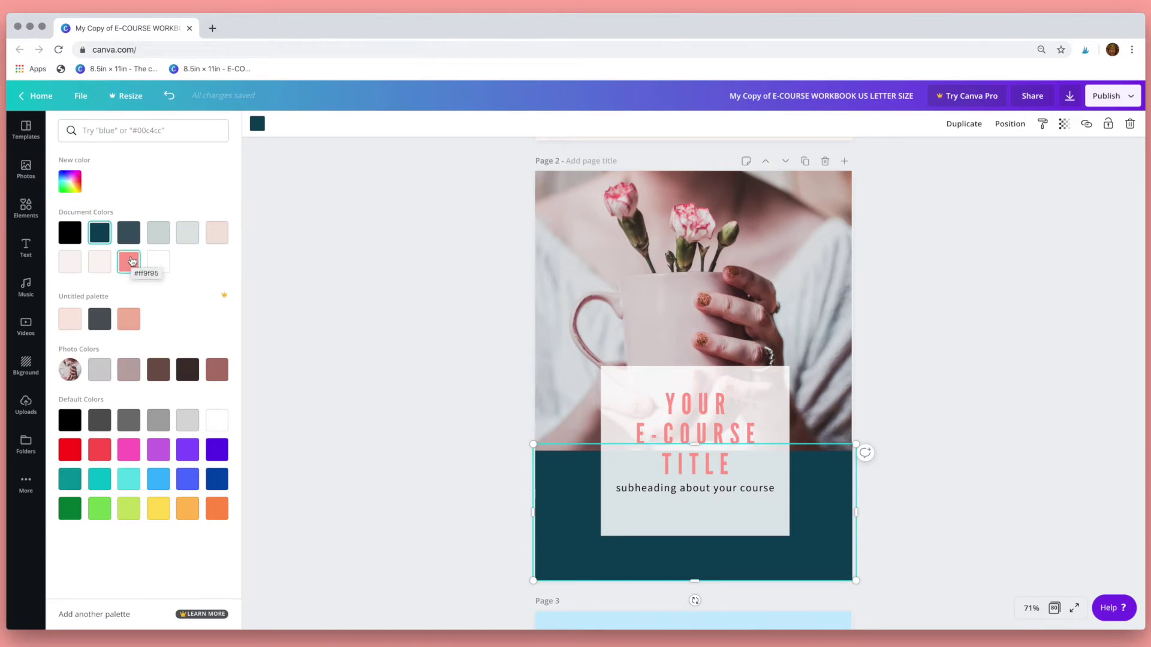
{"action": "left_click", "coordinate": [70, 181]}
{"action": "key", "text": "Escape"}
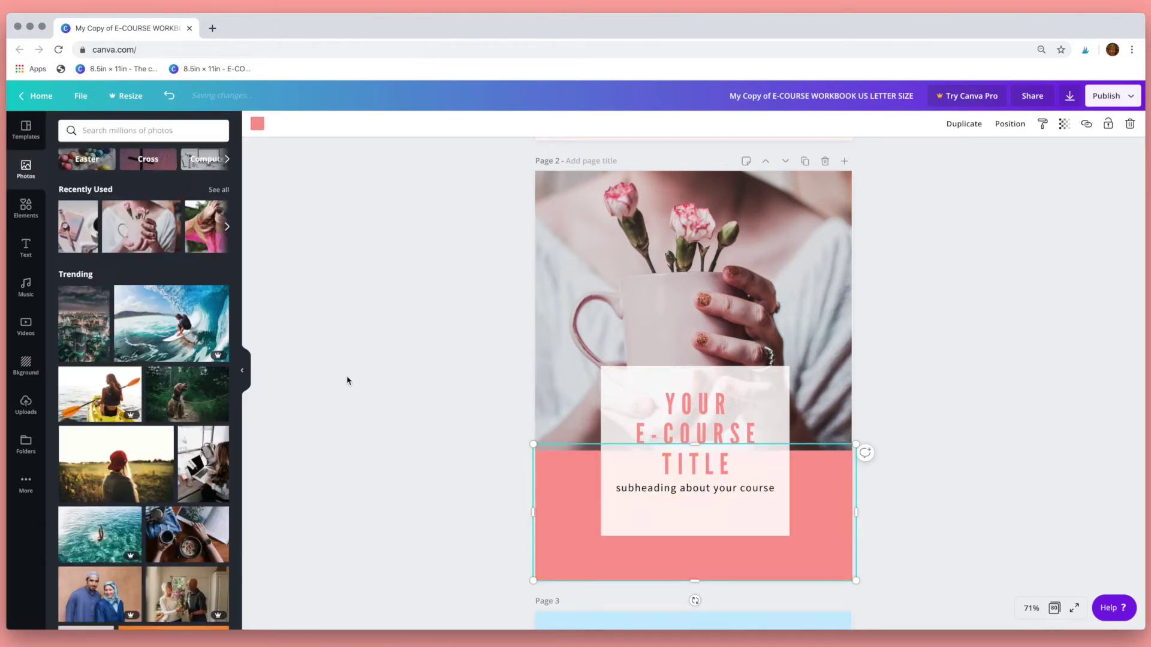
{"action": "scroll", "coordinate": [347, 382], "scroll_direction": "down", "scroll_amount": 1}
{"action": "left_click", "coordinate": [244, 367]}
{"action": "scroll", "coordinate": [495, 419], "scroll_direction": "down", "scroll_amount": 5}
{"action": "left_click", "coordinate": [495, 419]}
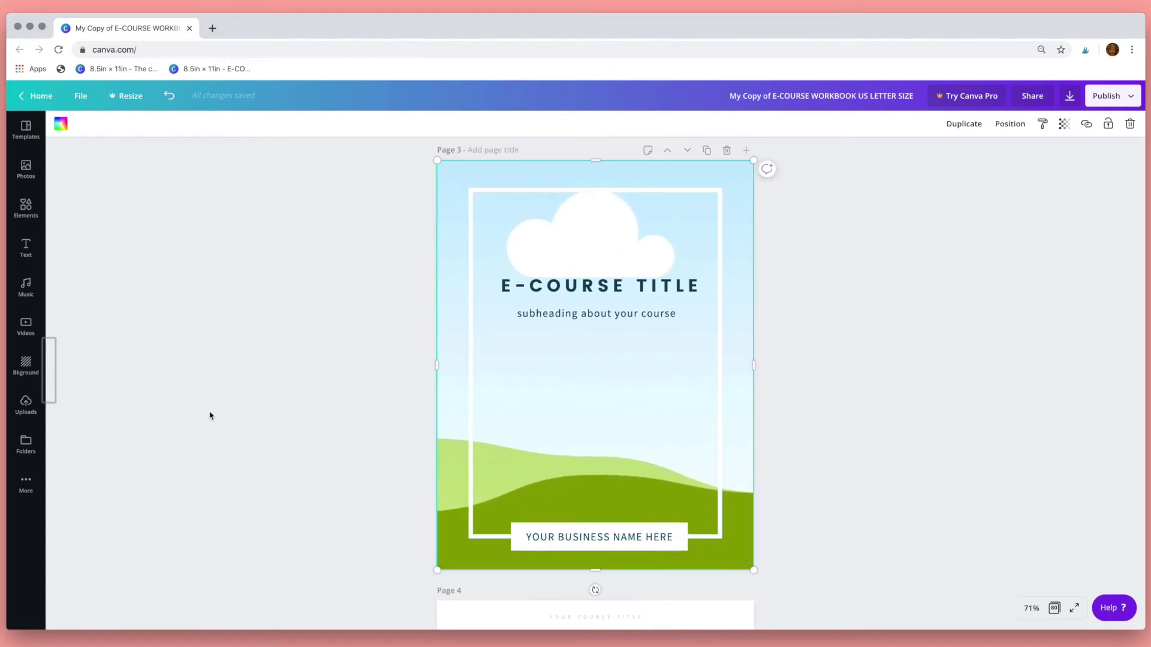
- Upload the woman-in-sweater photo and drag it onto page 3 as its background
{"action": "left_click", "coordinate": [26, 408]}
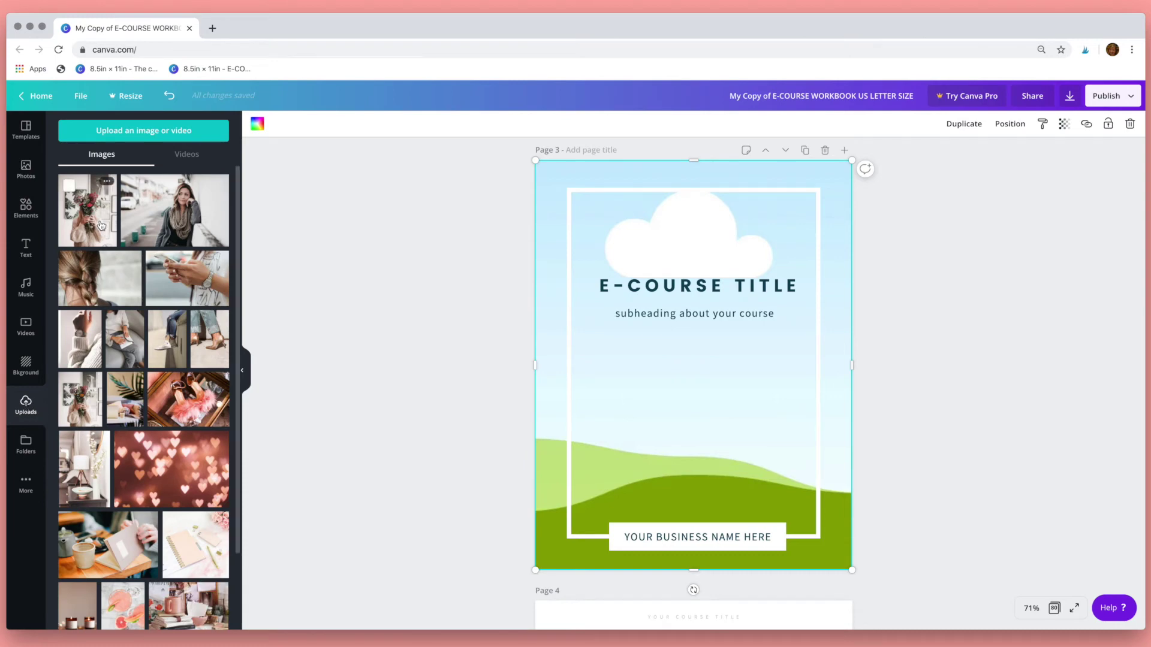
{"action": "left_click", "coordinate": [133, 131]}
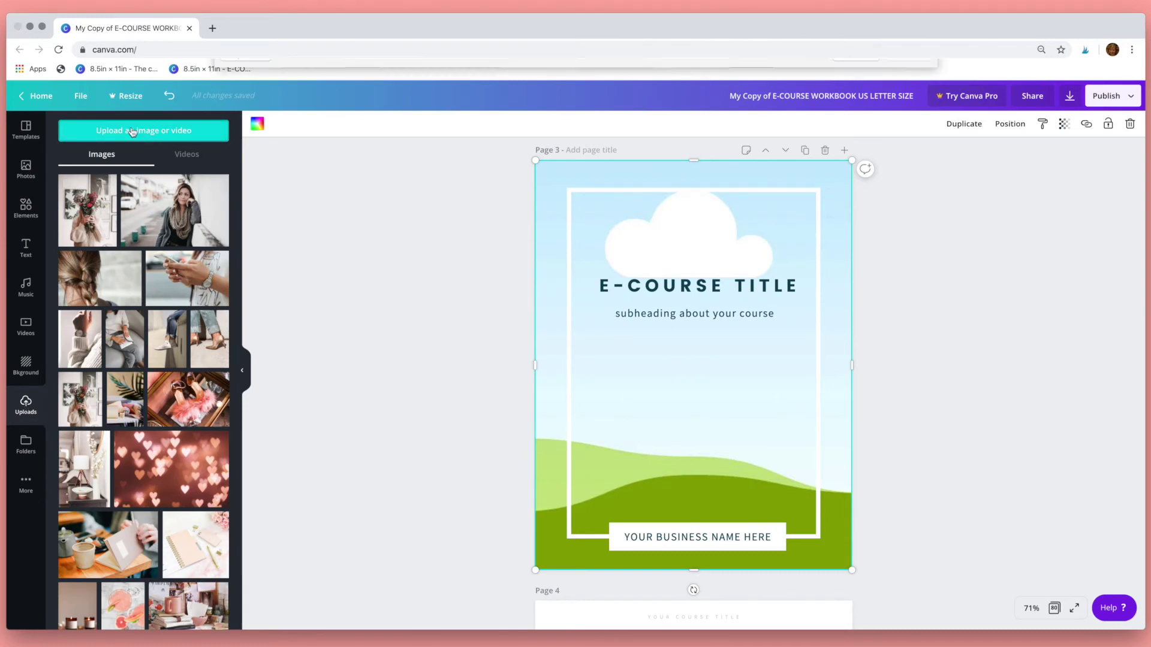
{"action": "left_click", "coordinate": [366, 174]}
{"action": "left_click", "coordinate": [907, 533]}
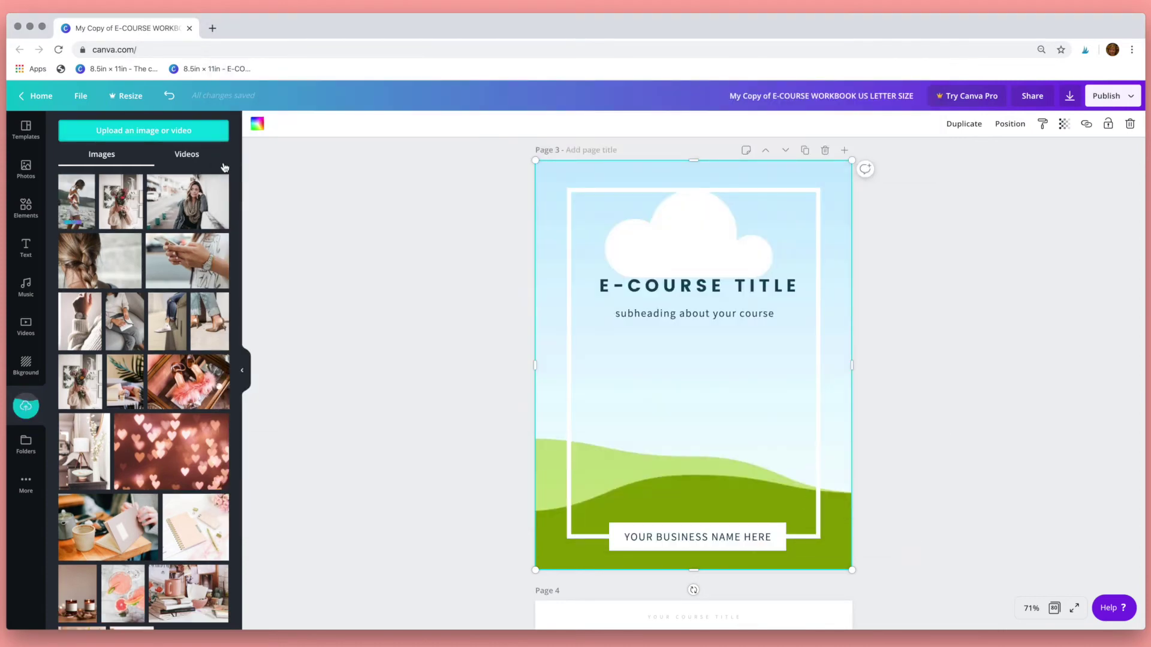
{"action": "left_click_drag", "start_coordinate": [70, 206], "coordinate": [557, 248]}
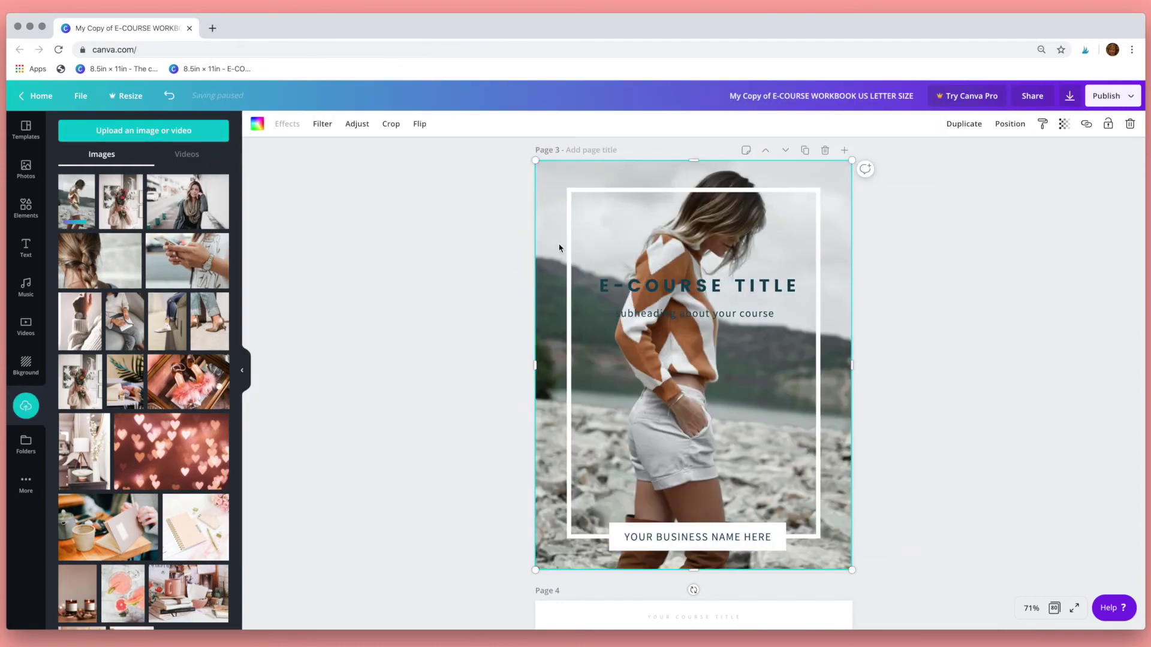
- Try a warm-toned filter, Nordic and Afterglow on the photo, then reset it to no filter
{"action": "left_click", "coordinate": [322, 125]}
{"action": "left_click", "coordinate": [214, 160]}
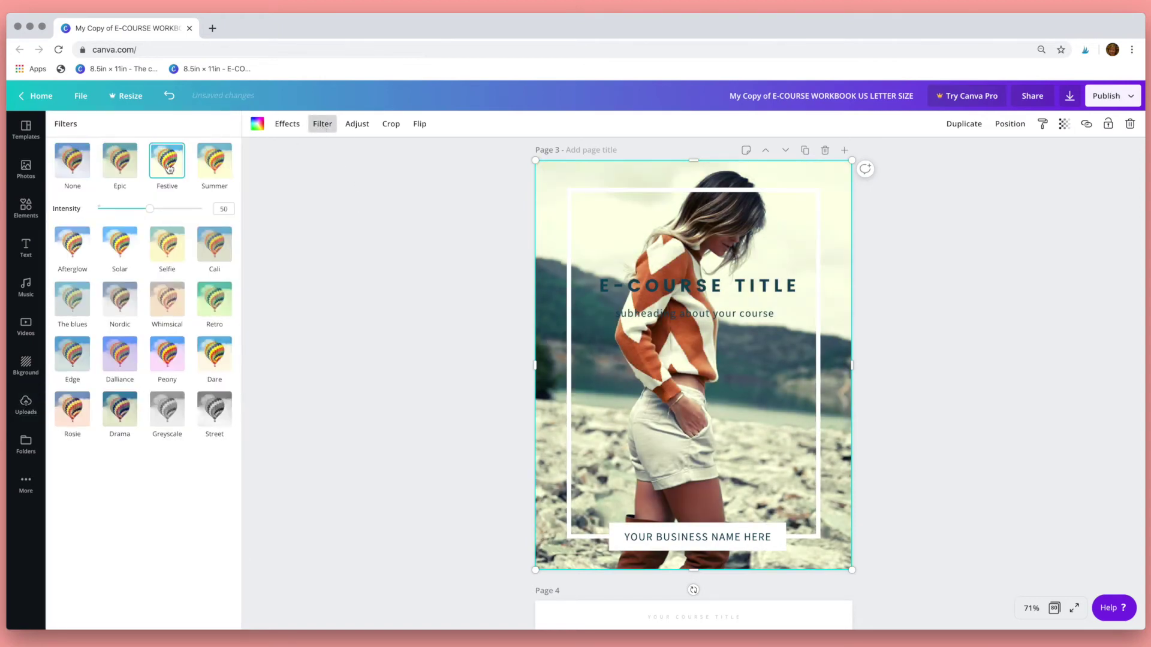
{"action": "left_click", "coordinate": [120, 302]}
{"action": "left_click", "coordinate": [67, 217]}
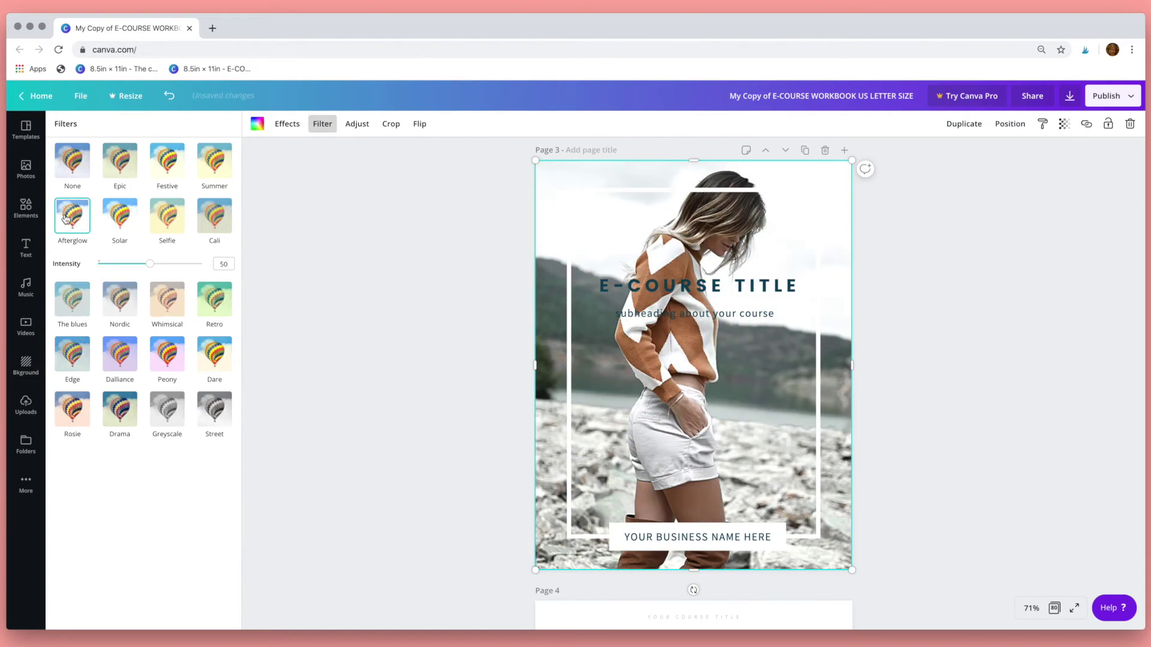
{"action": "left_click", "coordinate": [72, 160]}
- Lower the photo's brightness to about -13 and raise its contrast to 14
{"action": "left_click", "coordinate": [357, 124]}
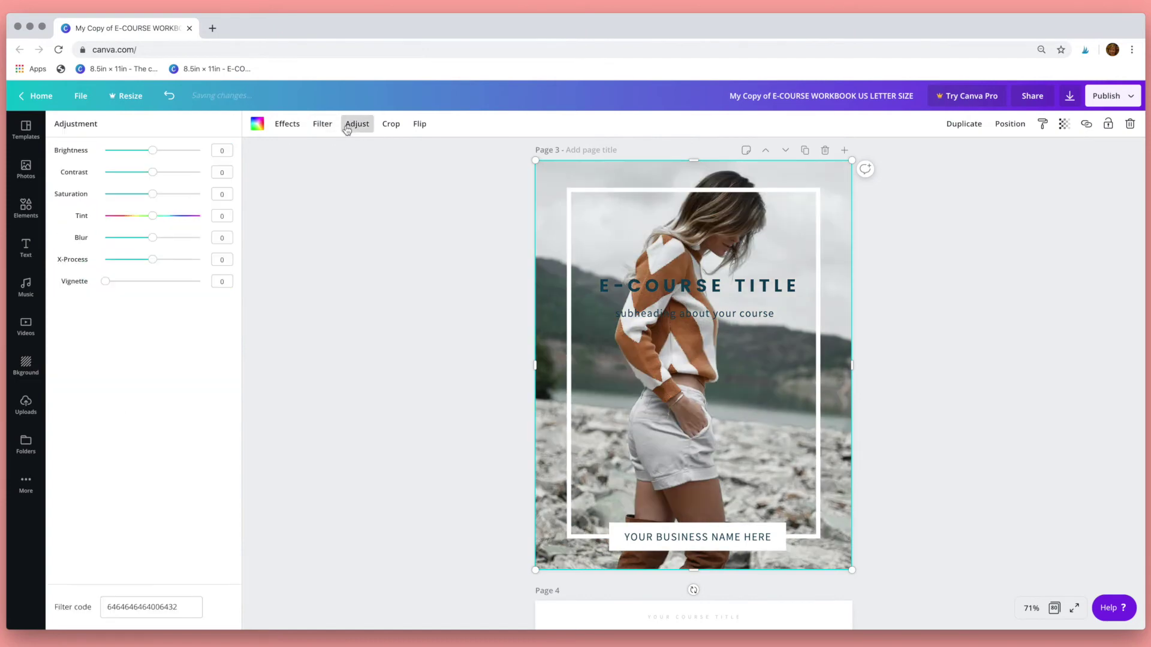
{"action": "left_click_drag", "start_coordinate": [153, 150], "coordinate": [159, 174]}
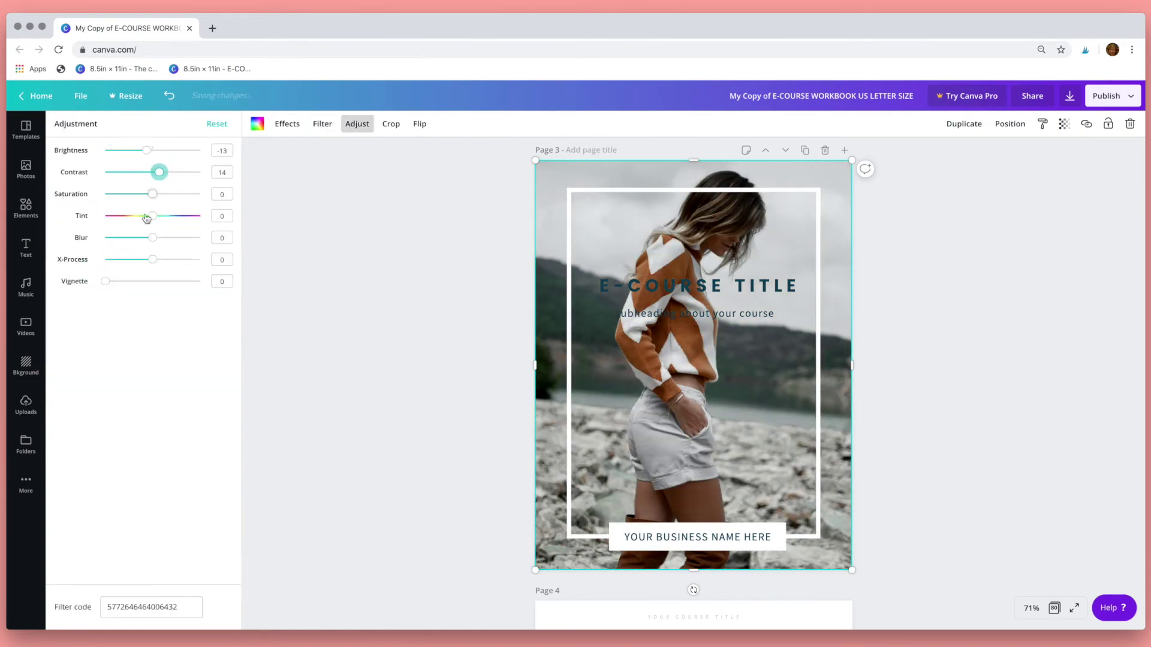
{"action": "left_click_drag", "start_coordinate": [153, 217], "coordinate": [156, 285]}
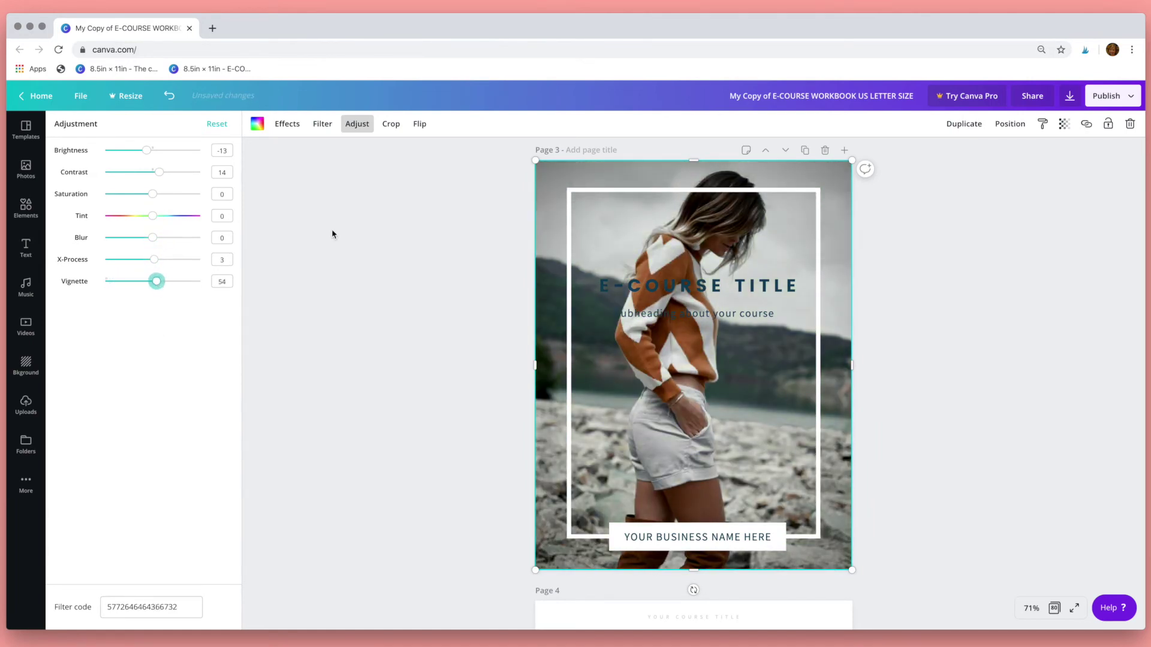
{"action": "left_click", "coordinate": [393, 125]}
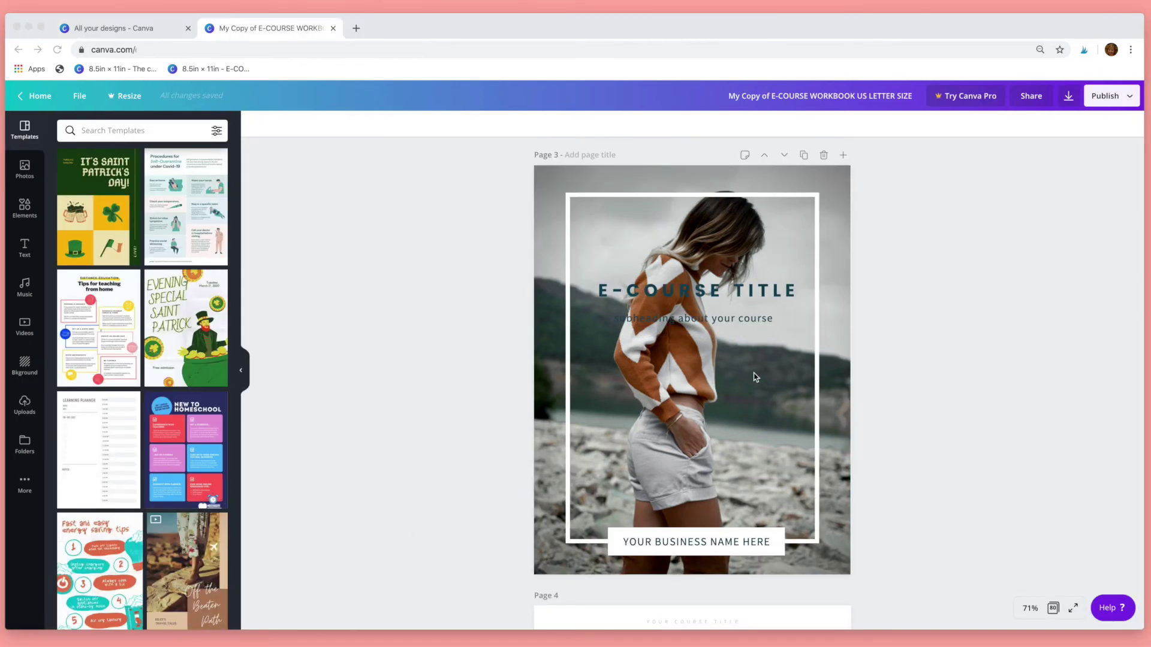
- Export pages 2 and 3 with file type PDF Print and start the download
{"action": "left_click", "coordinate": [1068, 98]}
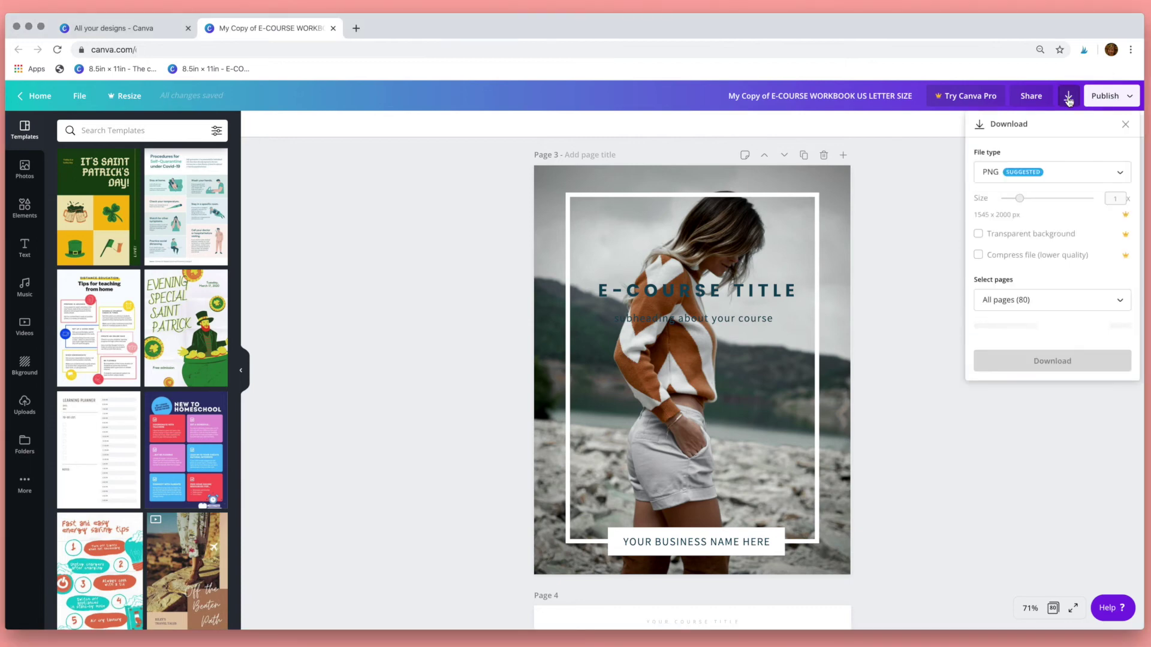
{"action": "left_click", "coordinate": [1112, 172]}
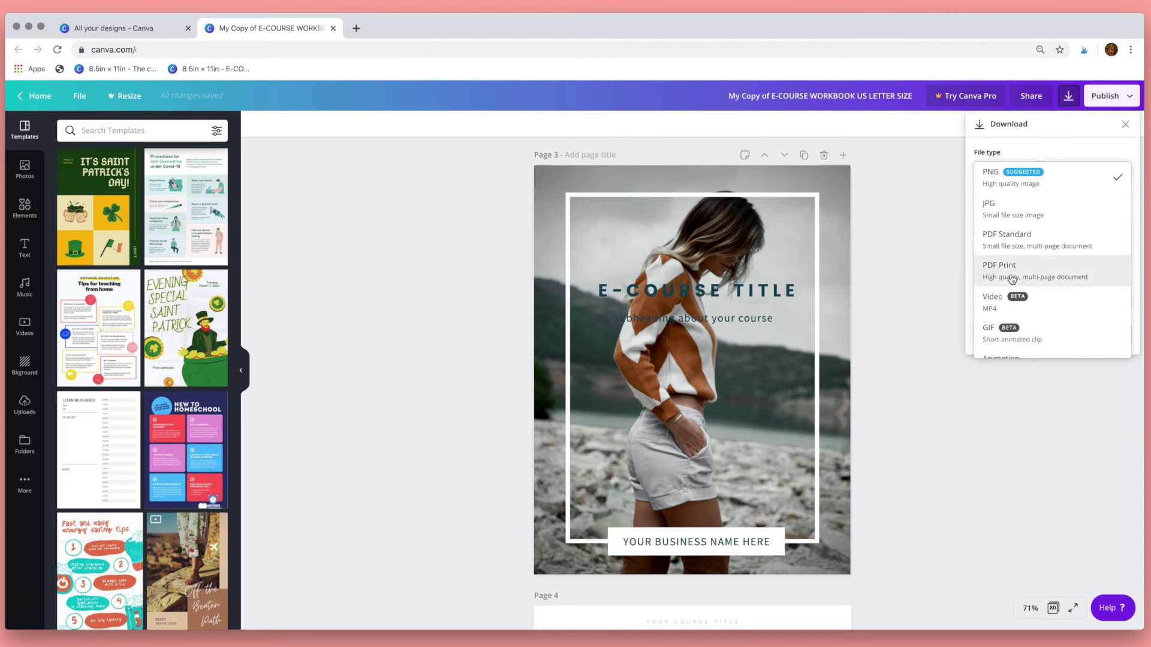
{"action": "left_click", "coordinate": [1111, 278]}
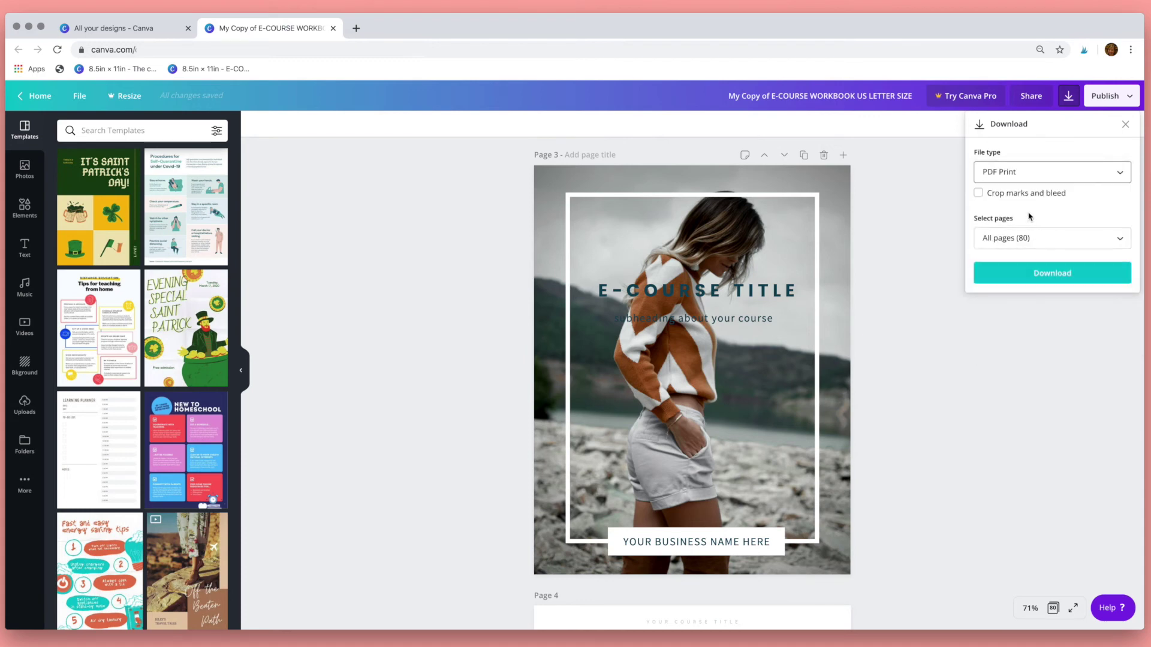
{"action": "left_click", "coordinate": [1113, 243]}
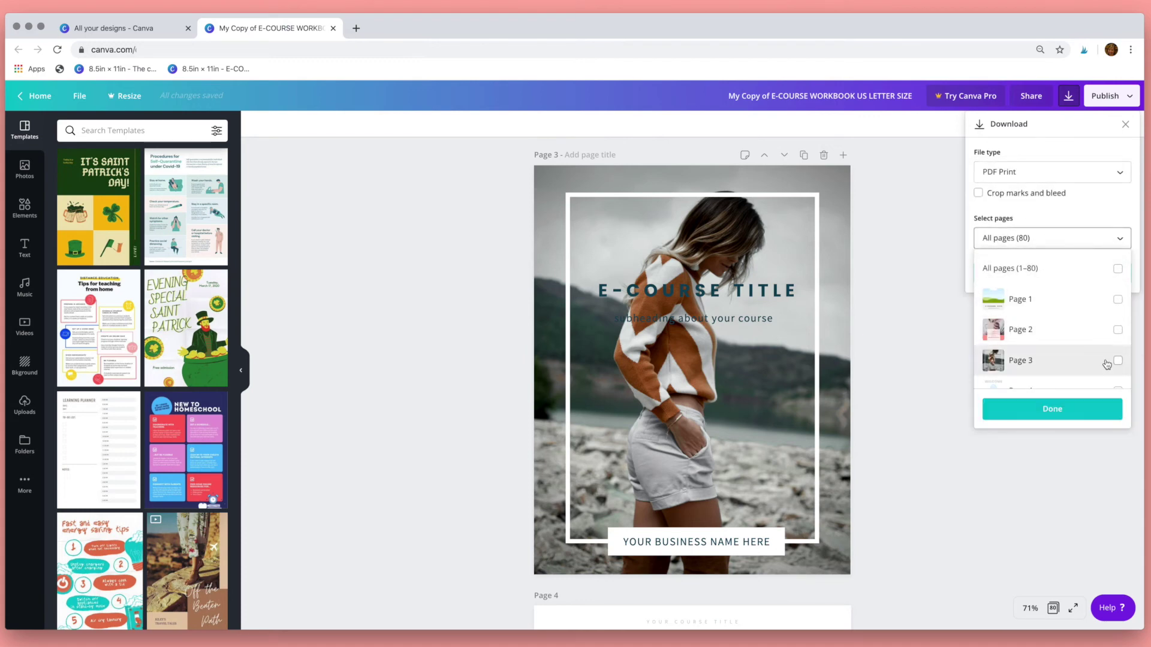
{"action": "left_click", "coordinate": [1117, 330]}
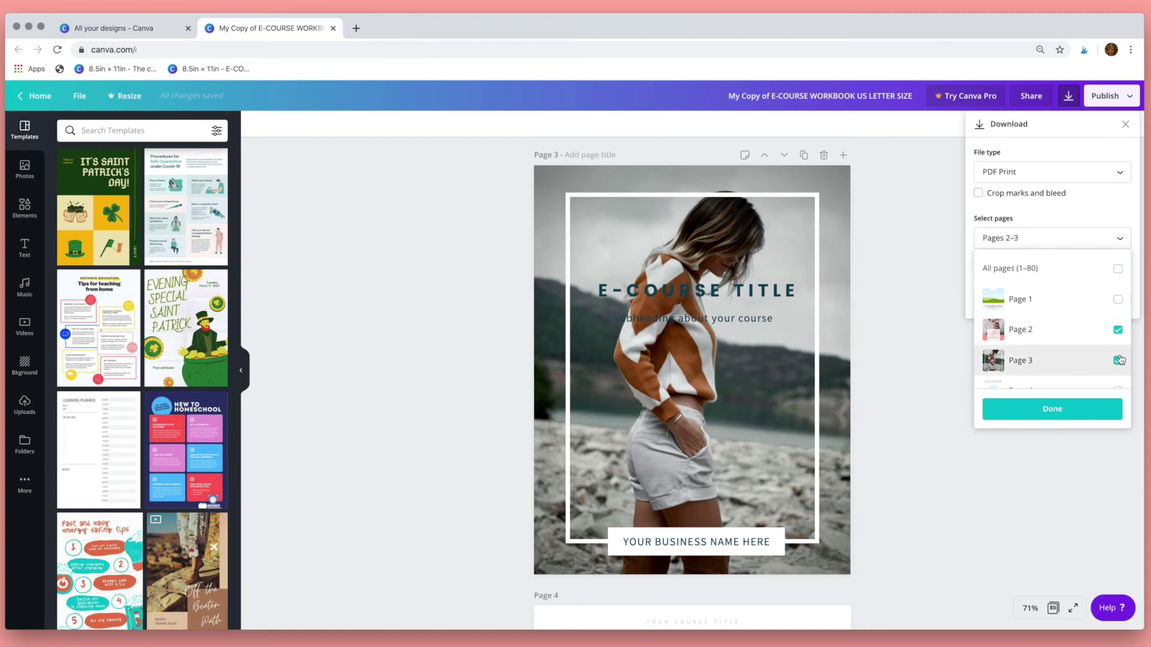
{"action": "left_click", "coordinate": [1051, 415]}
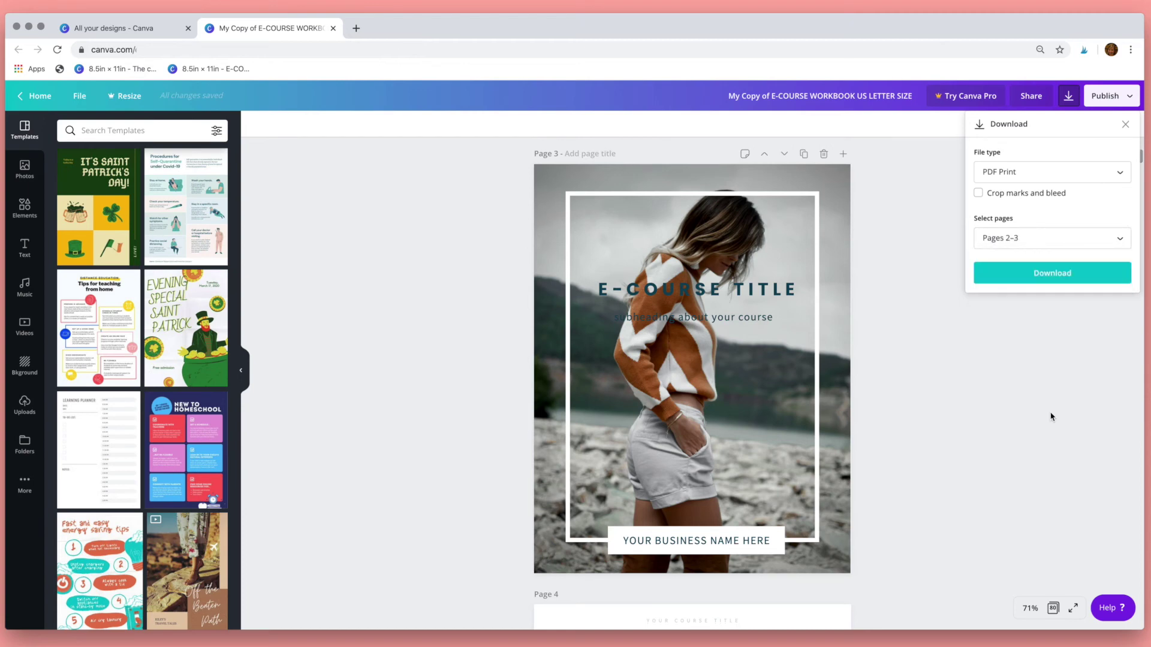
{"action": "left_click", "coordinate": [1053, 274]}
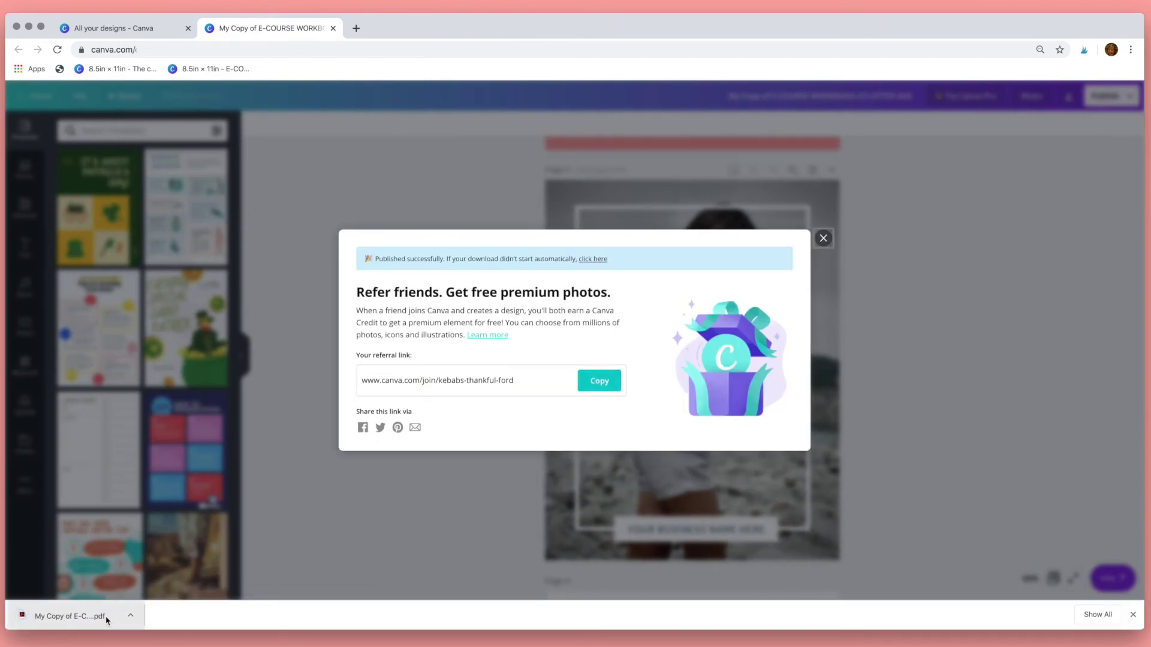
- Dismiss the referral pop-up and scroll through the worksheets, charts and checklists to the Resources page
{"action": "key", "text": "Escape"}
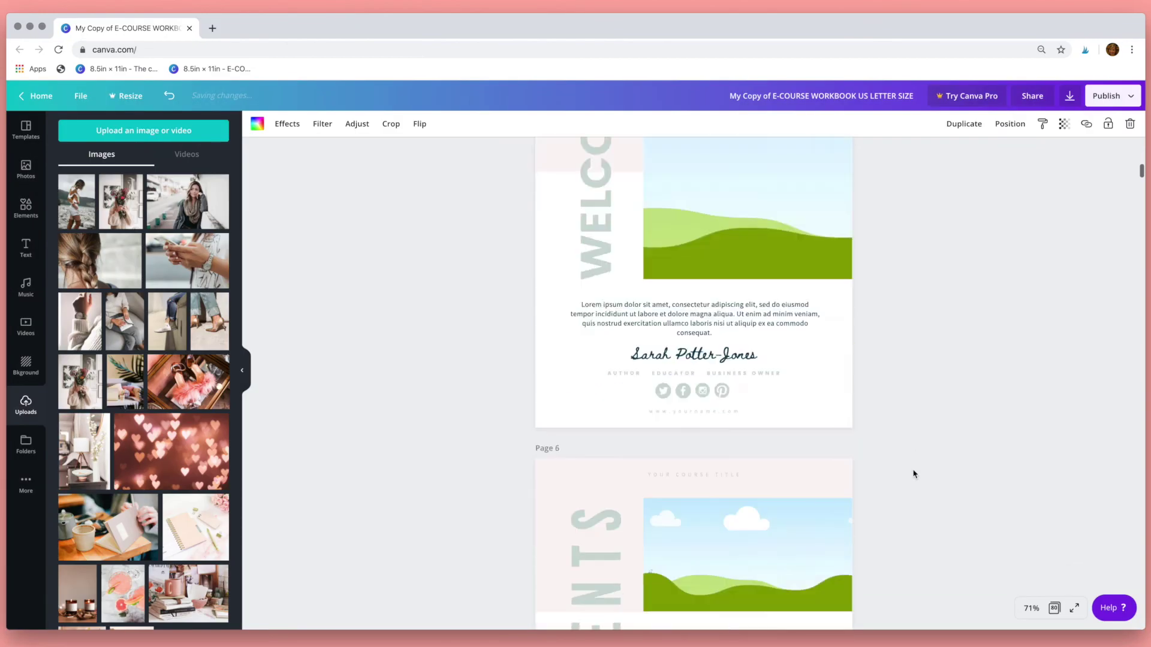
{"action": "scroll", "coordinate": [912, 473], "scroll_direction": "down", "scroll_amount": 10}
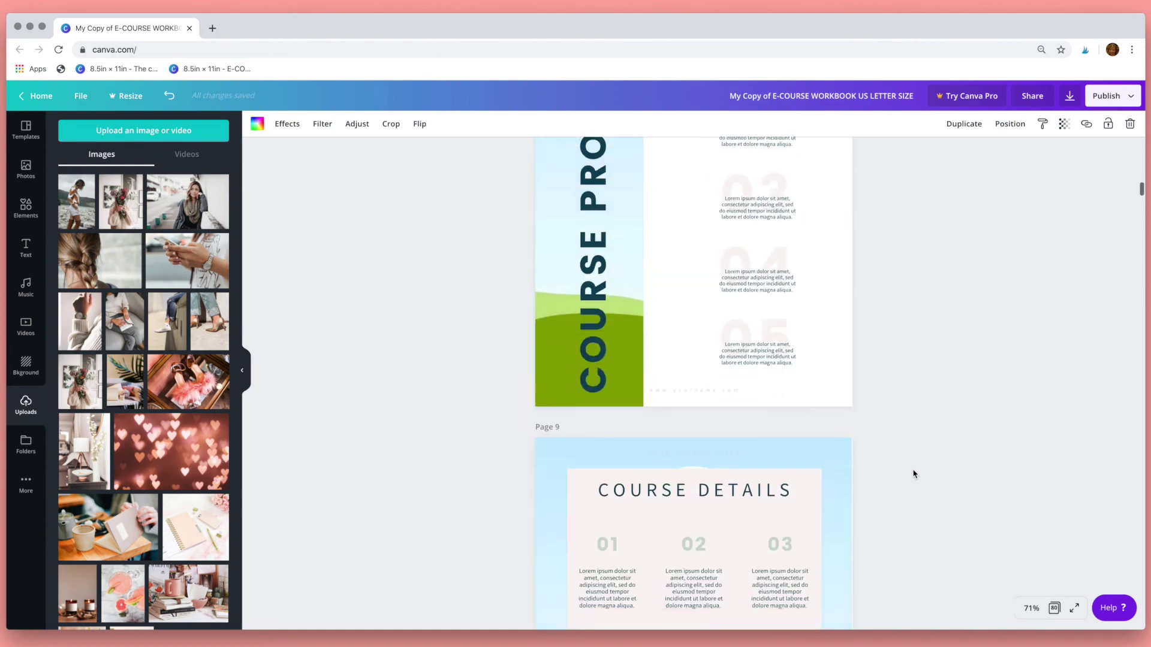
{"action": "scroll", "coordinate": [914, 474], "scroll_direction": "down", "scroll_amount": 20}
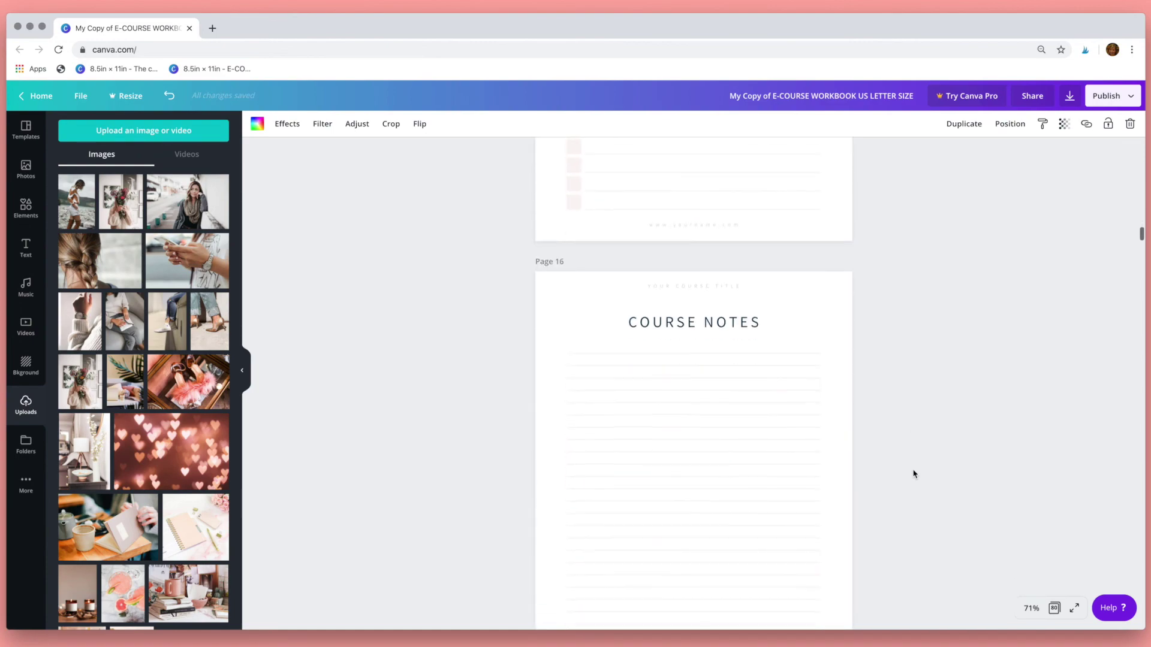
{"action": "scroll", "coordinate": [913, 474], "scroll_direction": "down", "scroll_amount": 20}
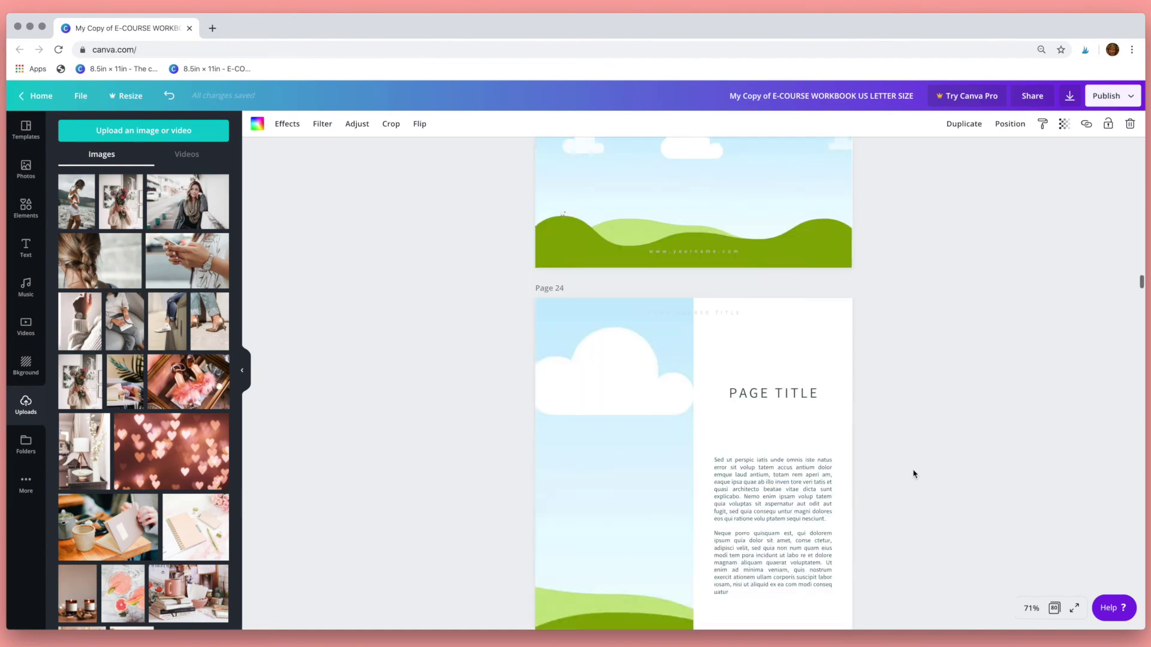
{"action": "scroll", "coordinate": [913, 473], "scroll_direction": "down", "scroll_amount": 20}
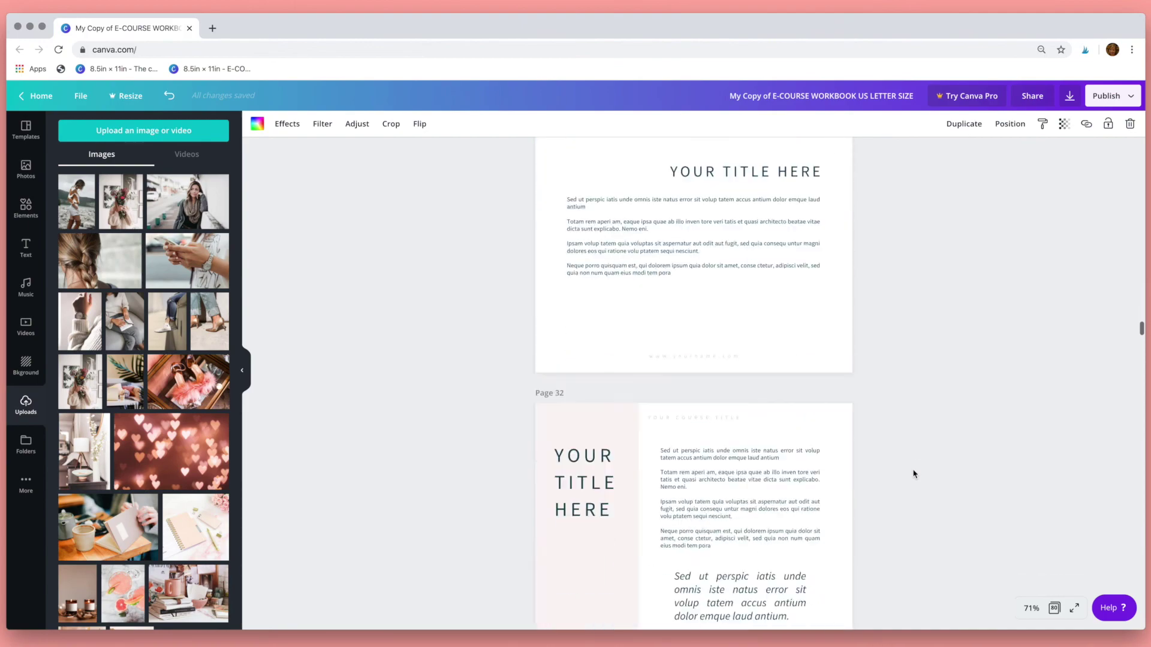
{"action": "scroll", "coordinate": [913, 474], "scroll_direction": "down", "scroll_amount": 8}
{"action": "scroll", "coordinate": [913, 474], "scroll_direction": "down", "scroll_amount": 20}
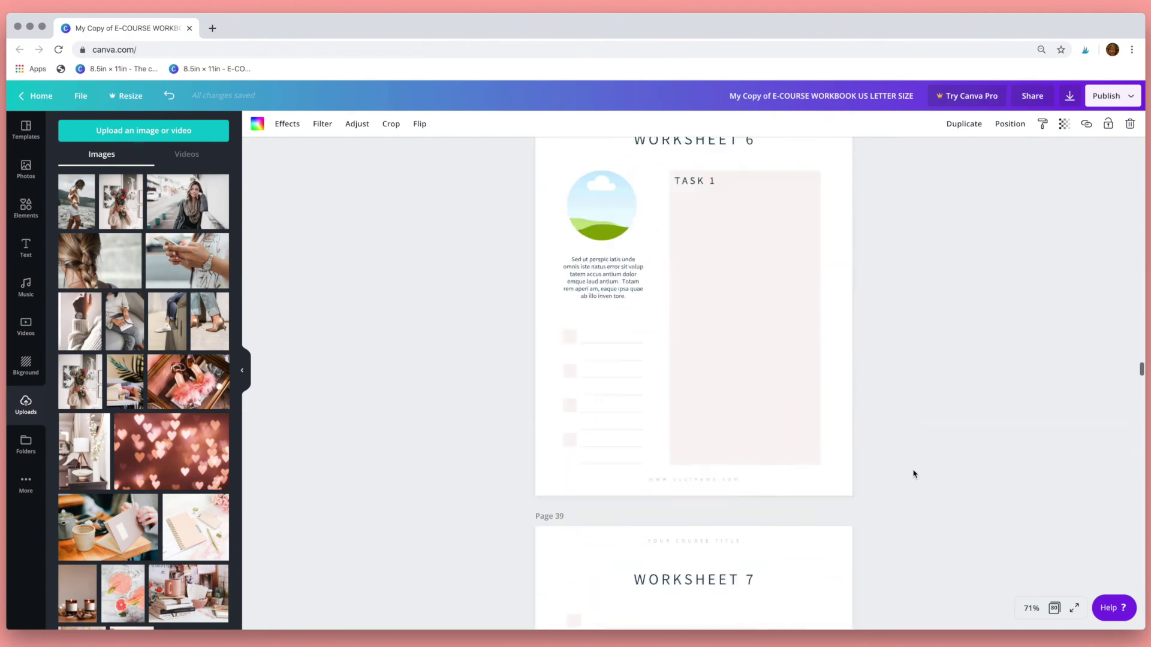
{"action": "scroll", "coordinate": [913, 474], "scroll_direction": "down", "scroll_amount": 20}
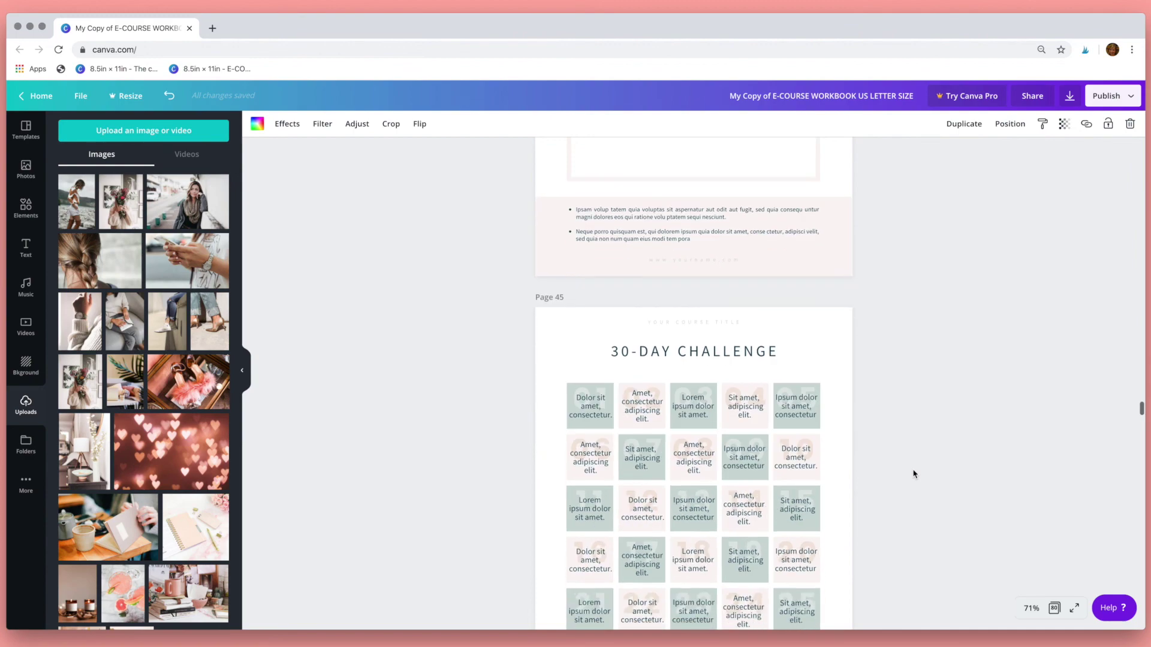
{"action": "scroll", "coordinate": [913, 474], "scroll_direction": "down", "scroll_amount": 20}
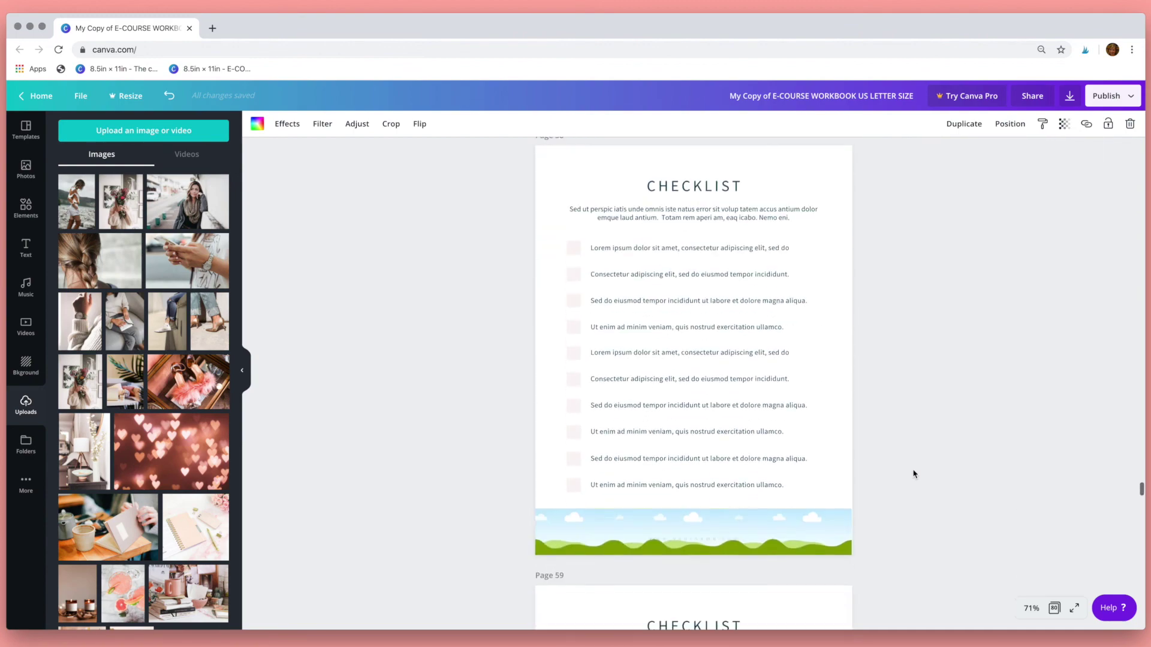
{"action": "scroll", "coordinate": [914, 474], "scroll_direction": "down", "scroll_amount": 20}
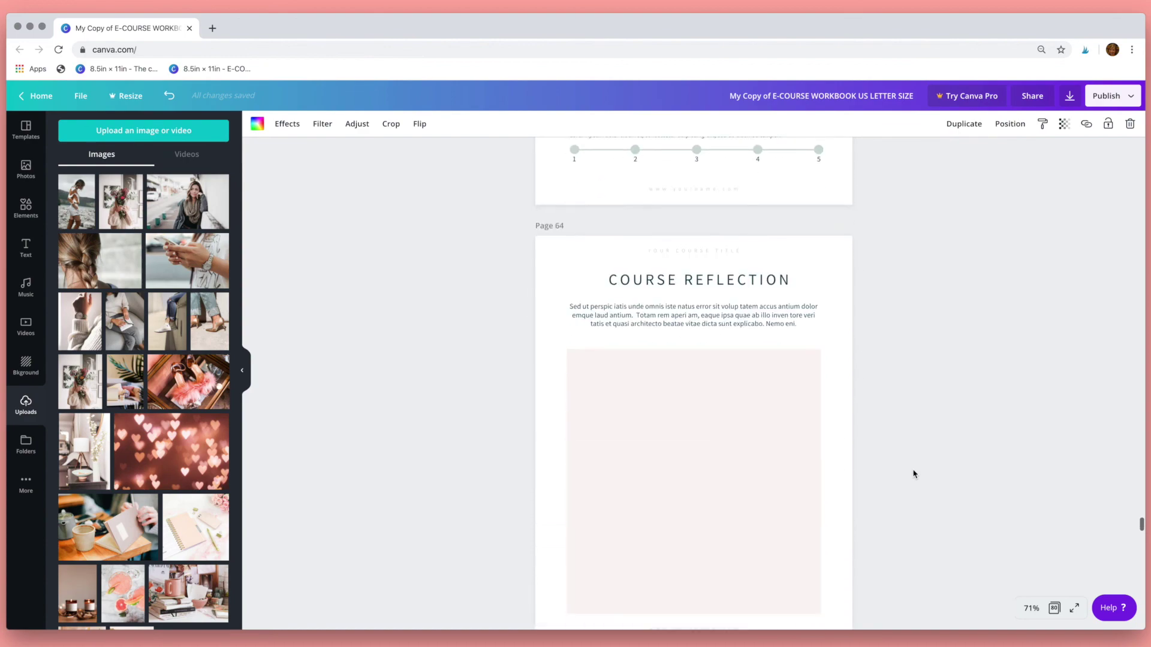
{"action": "scroll", "coordinate": [914, 474], "scroll_direction": "down", "scroll_amount": 20}
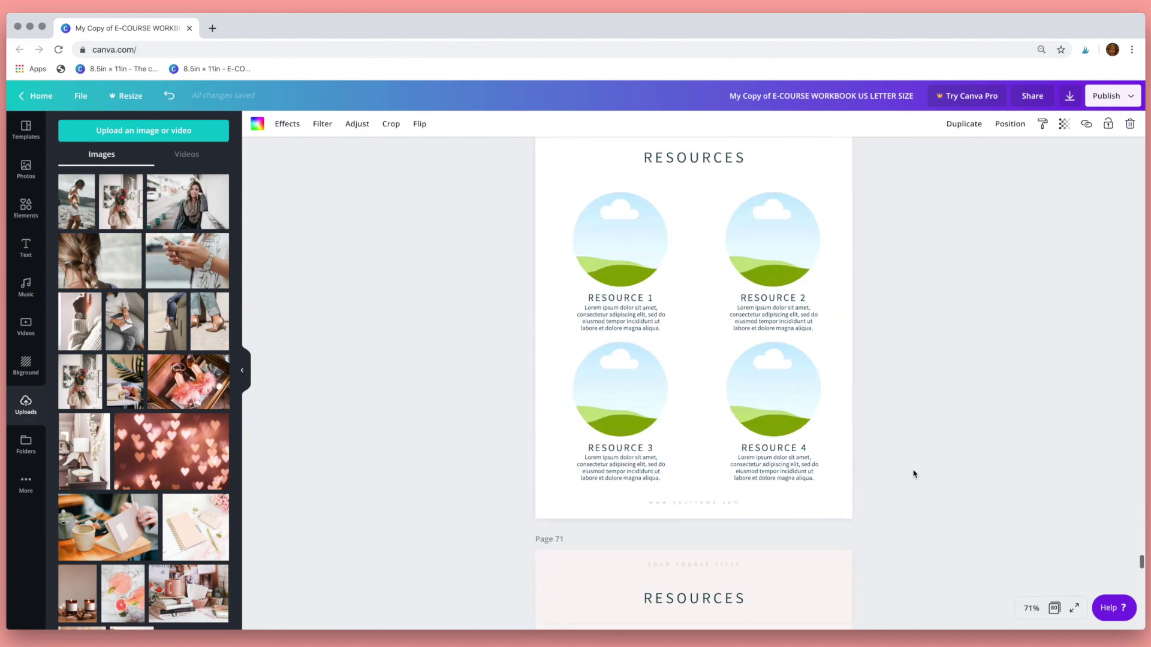